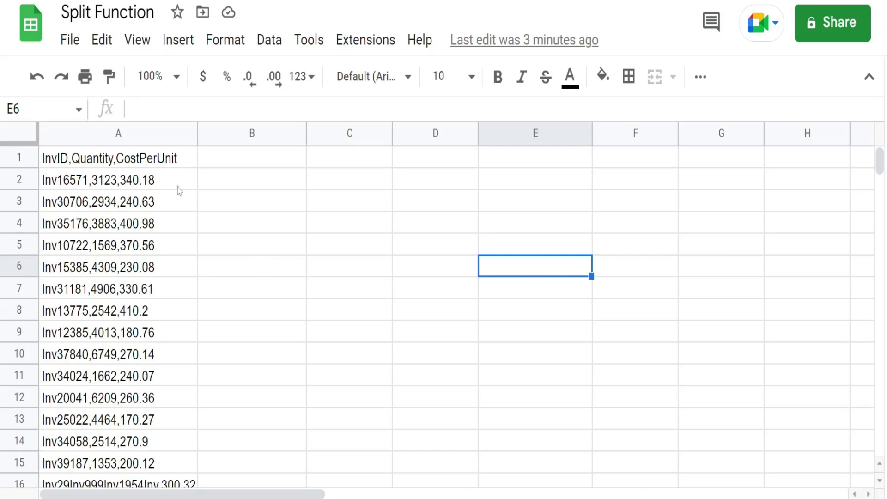
- In B1, start =SPLIT(A1,"," so A1's text splits at each comma
click(156, 128)
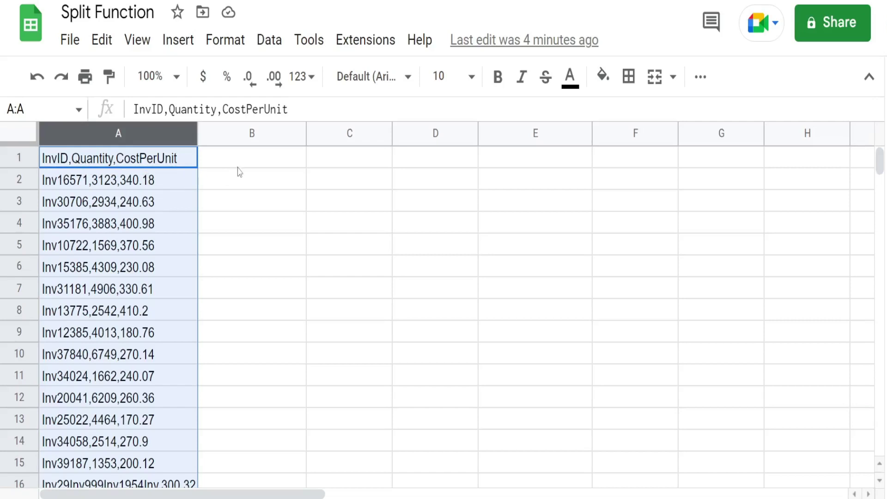
click(253, 163)
text(=Spl)
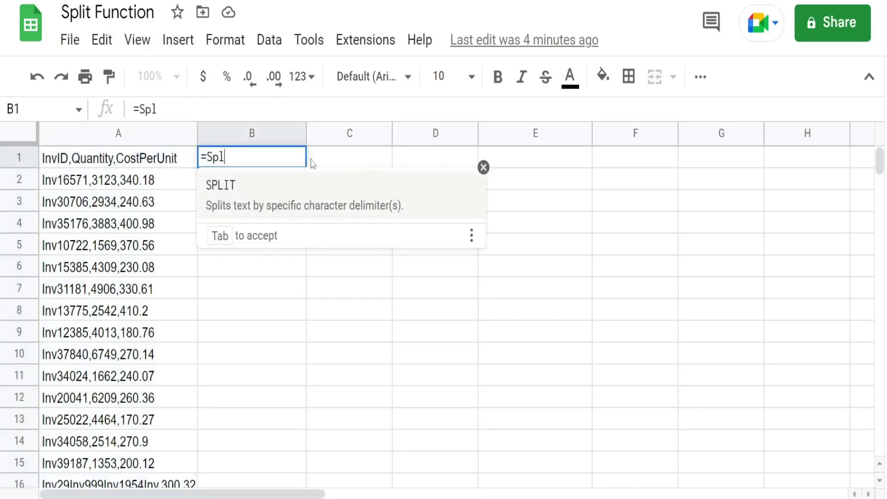
key(Tab)
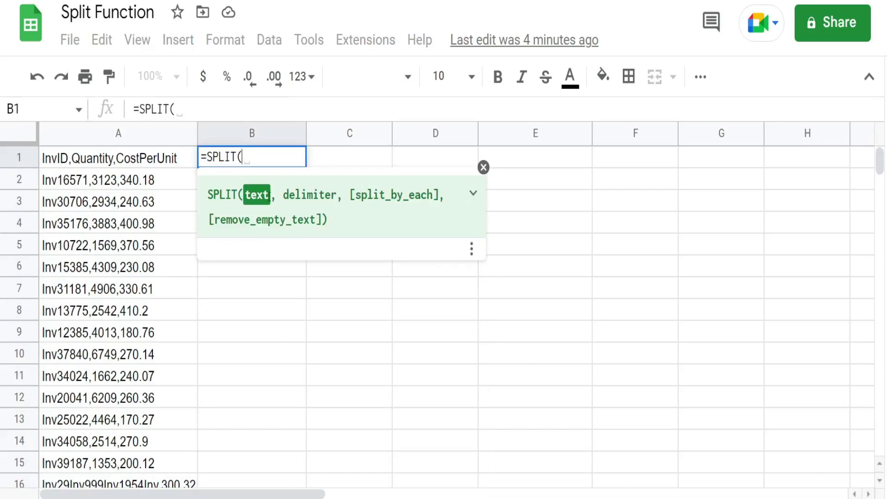
click(167, 160)
text(,)
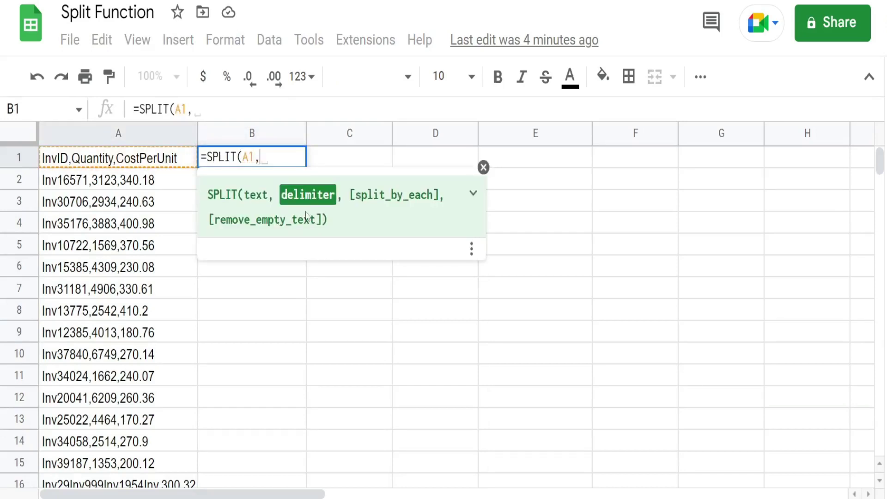
text(",)
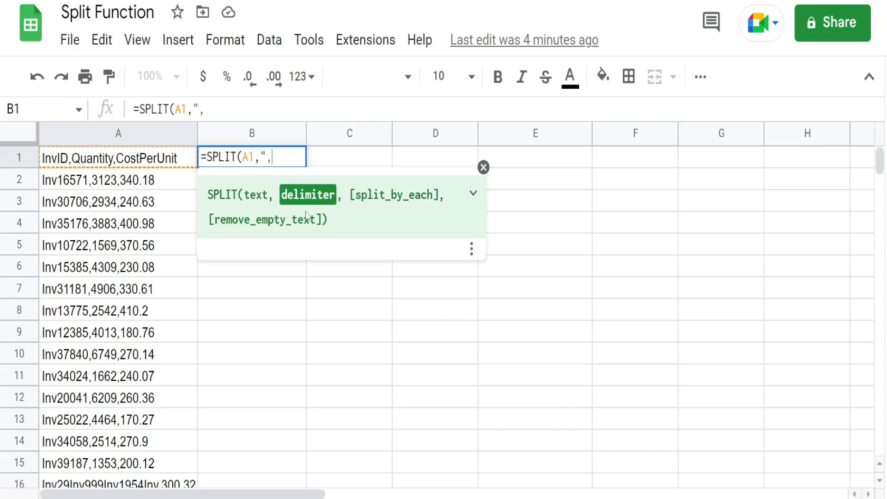
text("",)
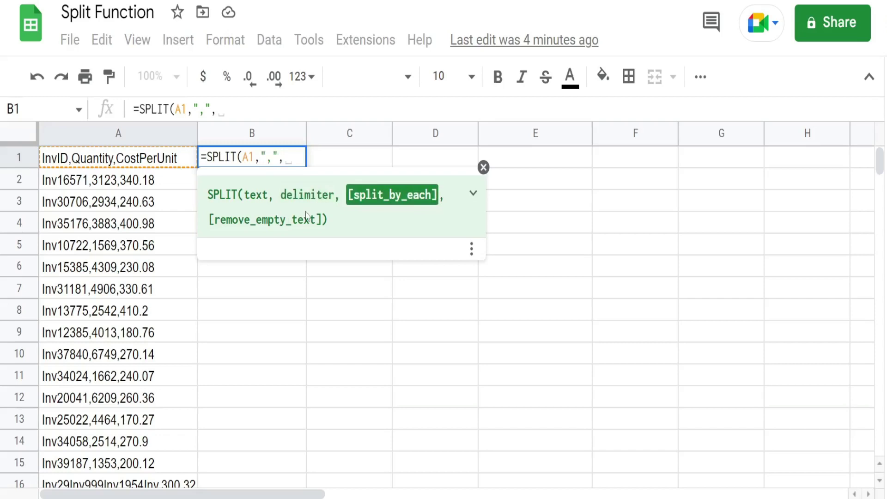
key(BackSpace)
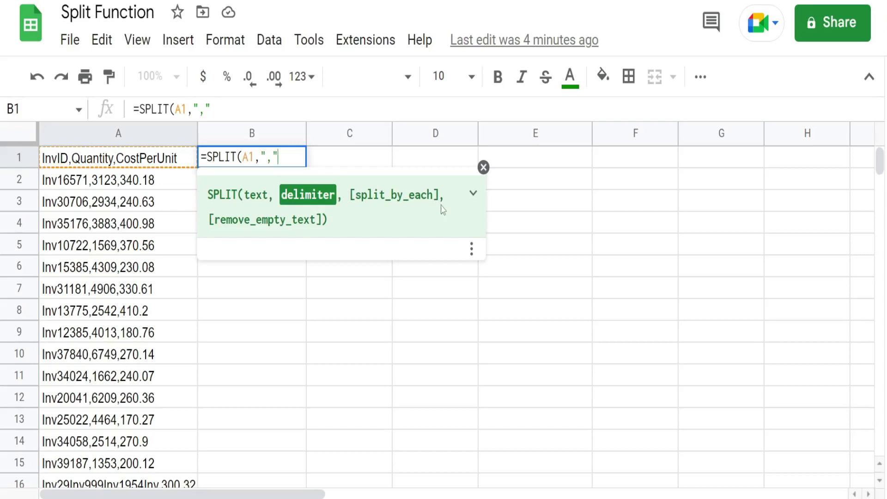
click(267, 159)
text(*)
double_click(271, 158)
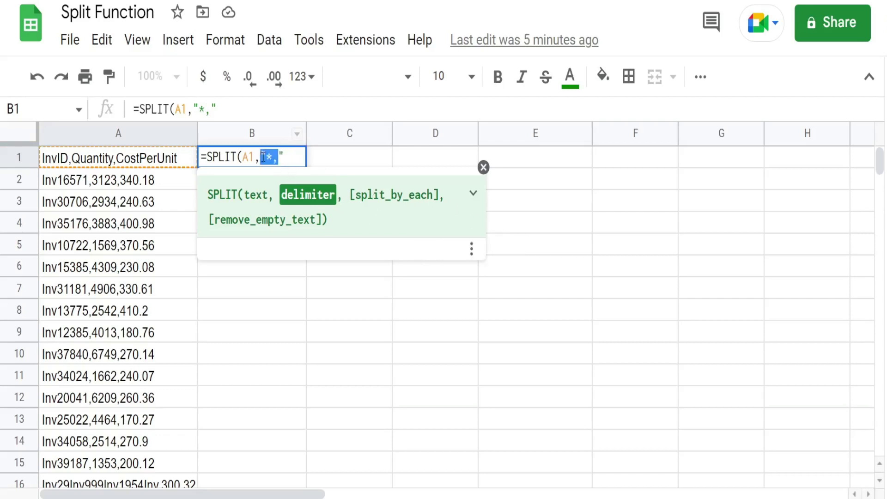
click(272, 158)
drag(272, 158, 267, 159)
drag(278, 159, 274, 159)
click(296, 152)
text(,)
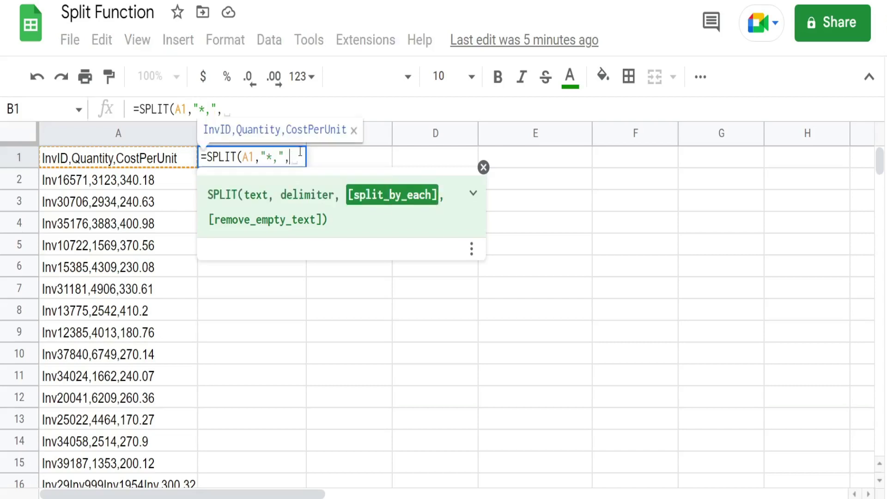
key(BackSpace)
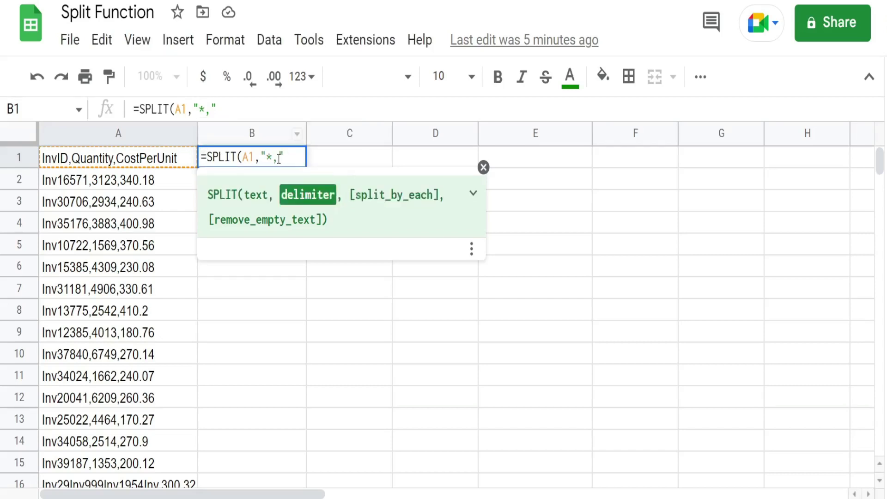
drag(278, 156, 269, 156)
drag(275, 162, 283, 157)
click(271, 157)
key(BackSpace)
- Complete =SPLIT(A1,",") in B1 and fill it down to B15
text())
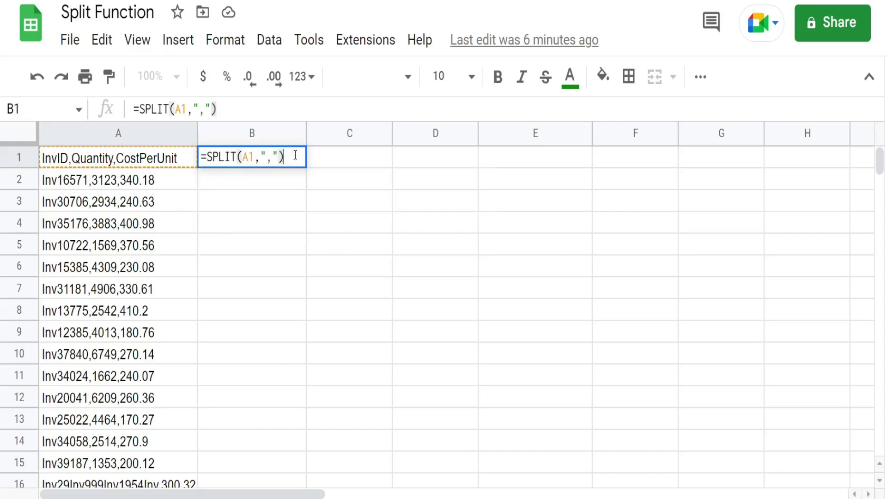
key(Return)
click(299, 162)
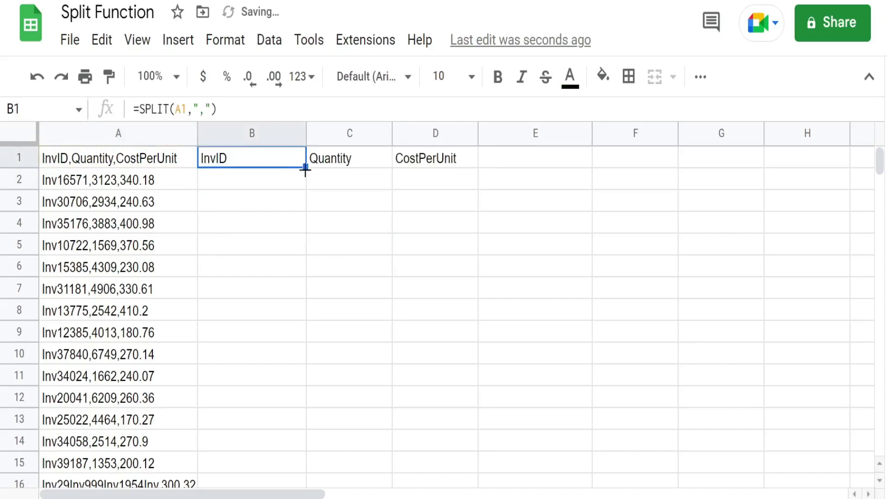
drag(305, 169, 304, 467)
click(262, 181)
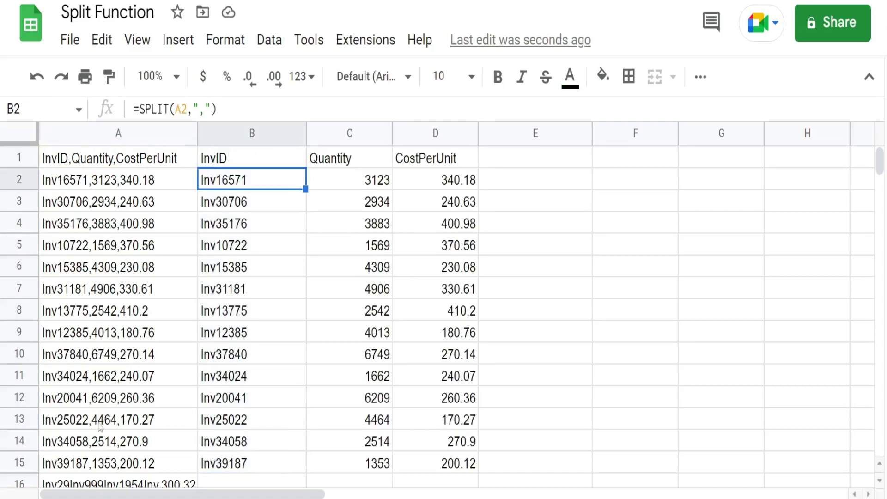
scroll(101, 425, down, 1)
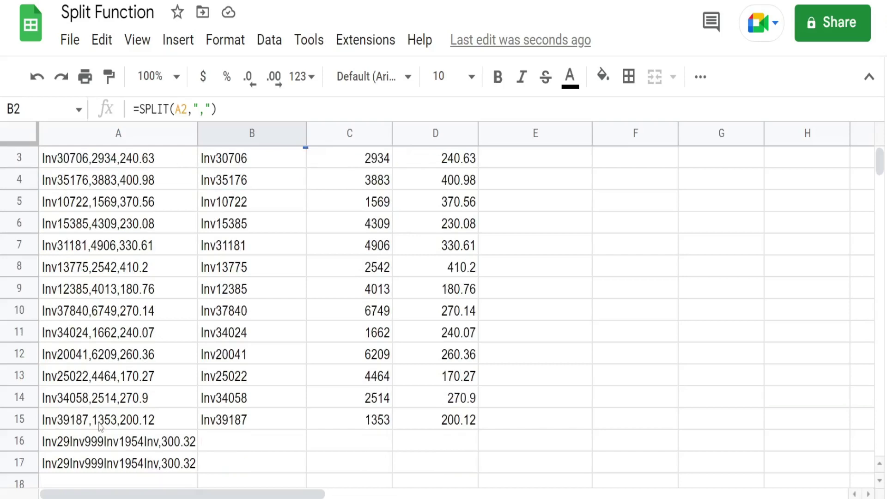
scroll(100, 426, up, 1)
scroll(255, 442, down, 2)
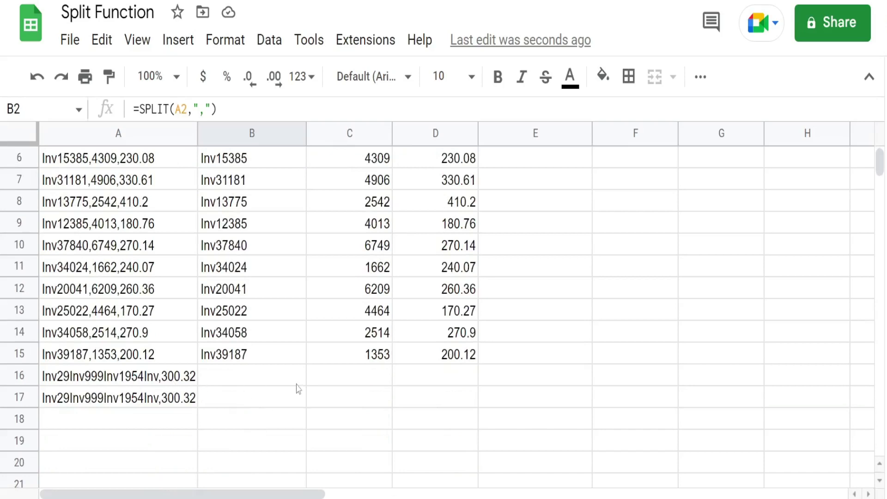
- Enter =Split(A16,"Inv,",True) in B16 to split at each of I, n, v and comma
click(271, 383)
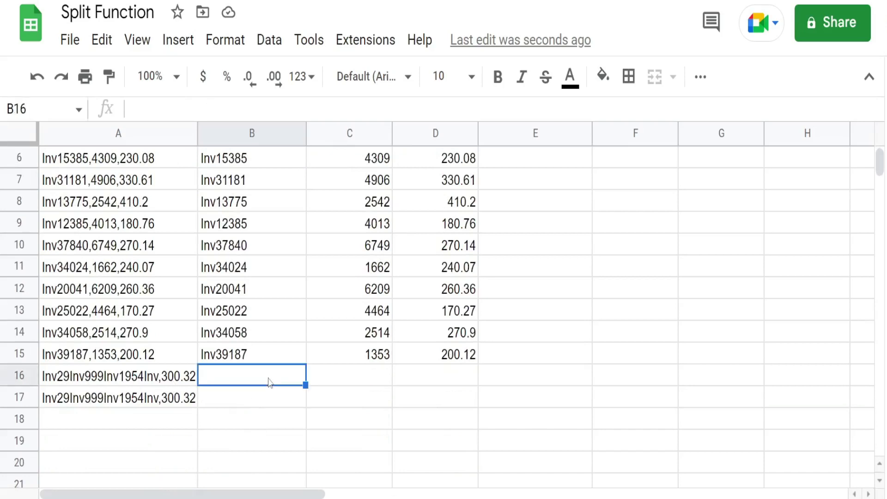
text(=Split)
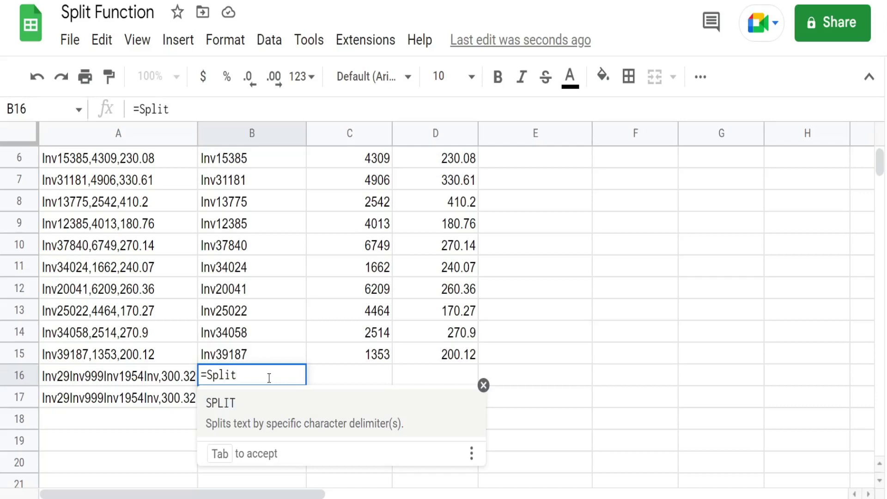
text(()
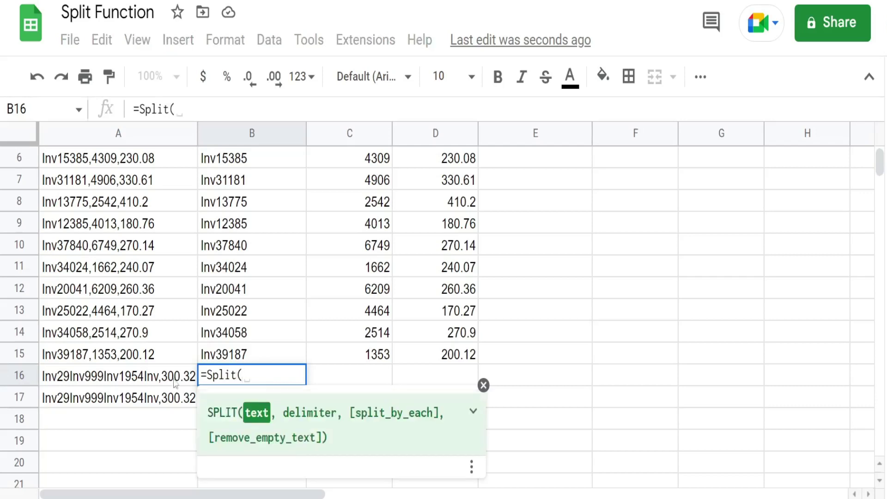
click(164, 381)
text(,)
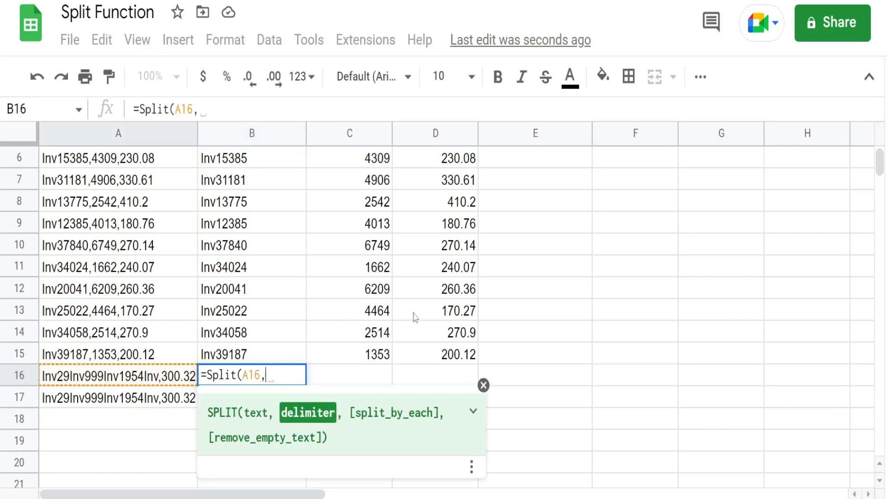
text("Inv,)
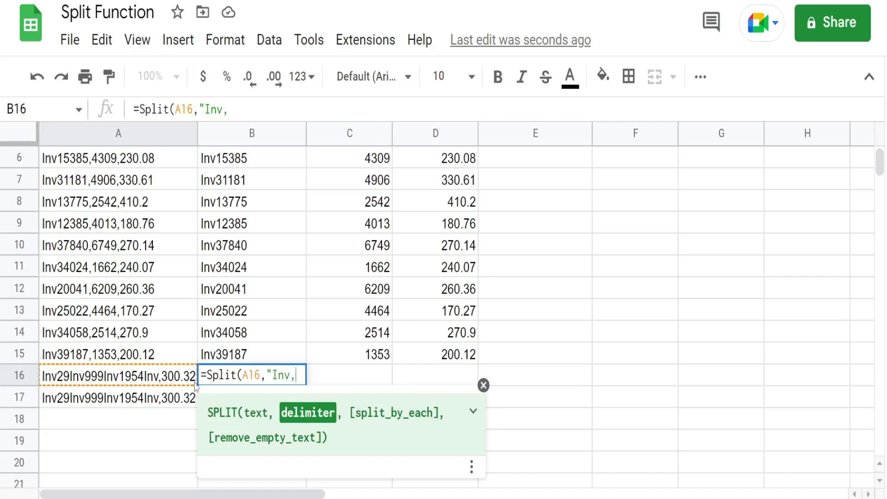
text(",T)
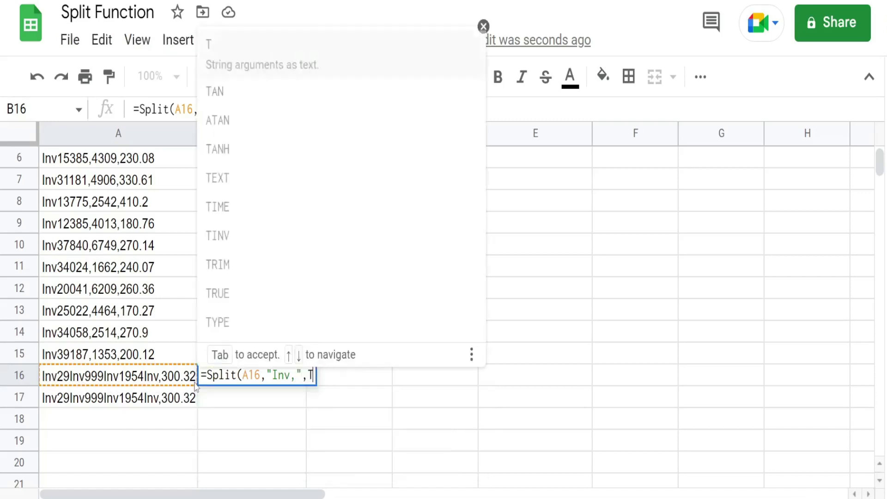
text(rue))
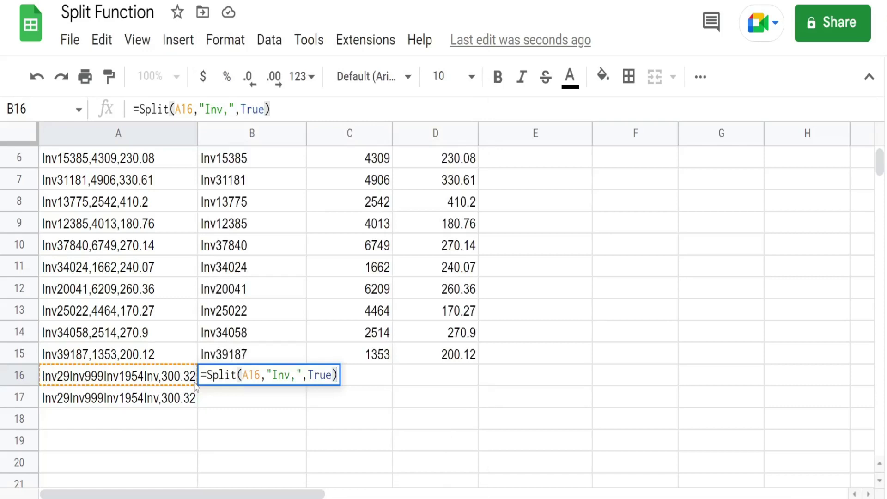
key(Return)
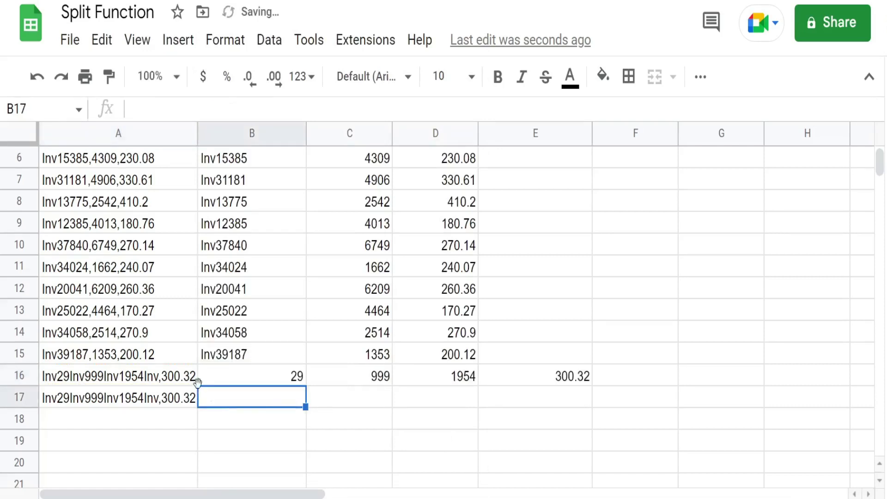
- Inspect A16's record and the "Inv," delimiter in B16's formula, leaving it unchanged
click(52, 384)
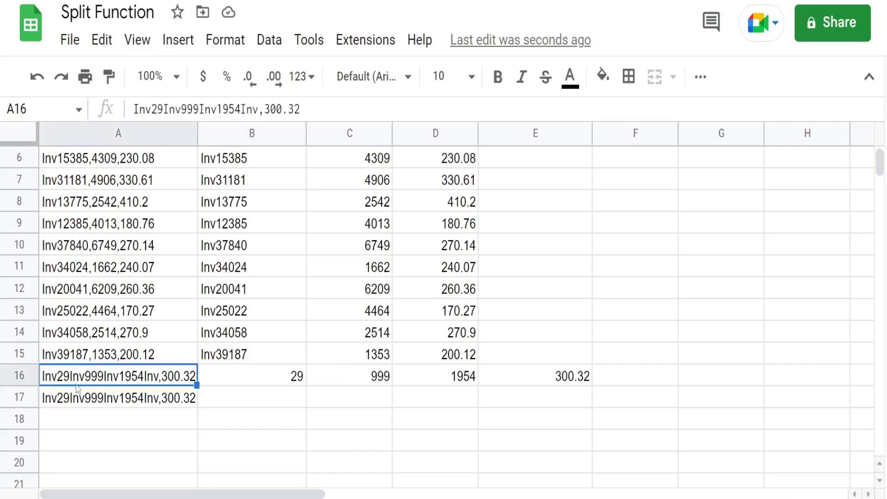
click(265, 385)
double_click(265, 384)
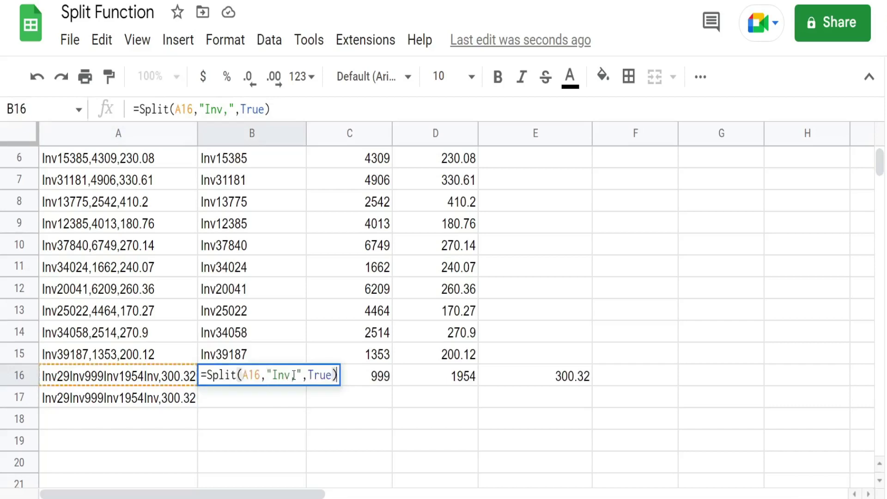
drag(296, 375, 271, 375)
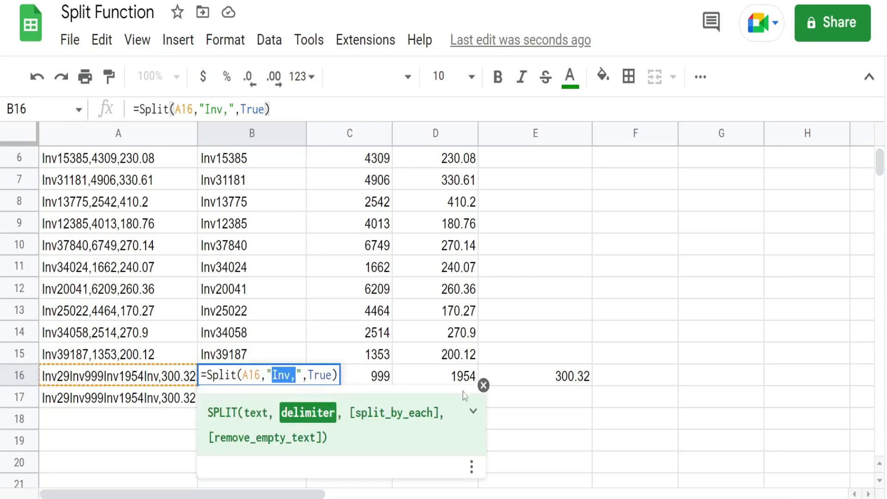
key(Escape)
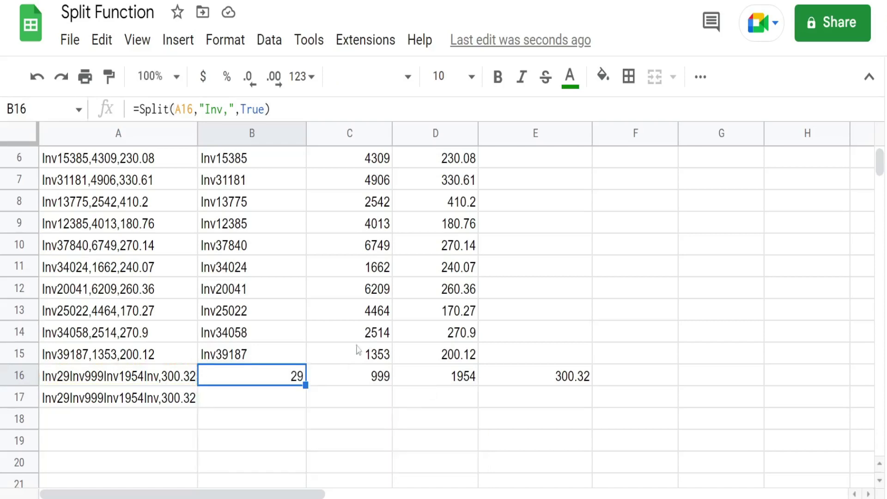
- Copy B16's formula to B17 and change its True argument to False
mouse_move(305, 385)
mouse_down()
mouse_move(303, 400)
mouse_move(310, 393)
mouse_up()
click(303, 402)
double_click(303, 402)
text(False)
key(Return)
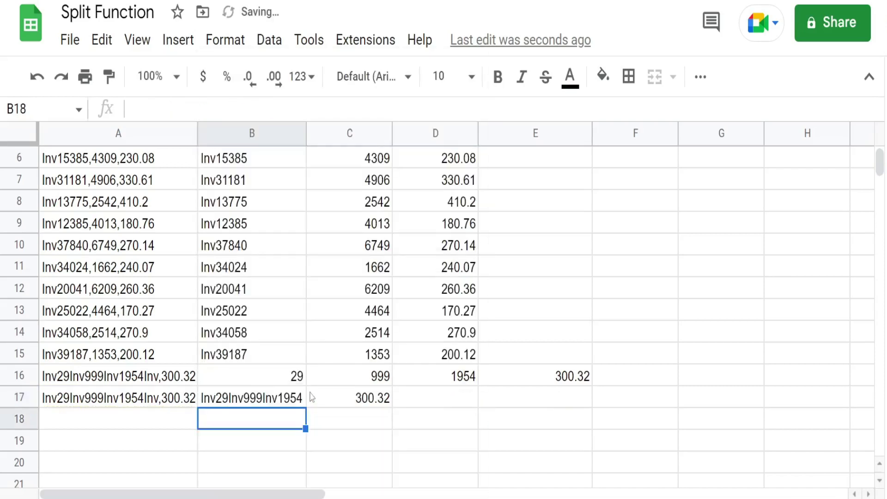
click(278, 405)
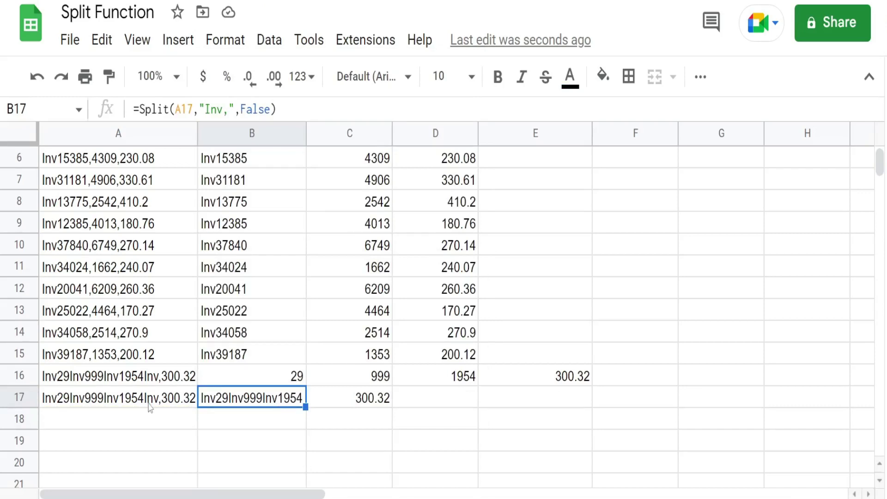
- Review the arguments of B17's =Split(A17,"Inv,",False) and recommit it unchanged
double_click(227, 402)
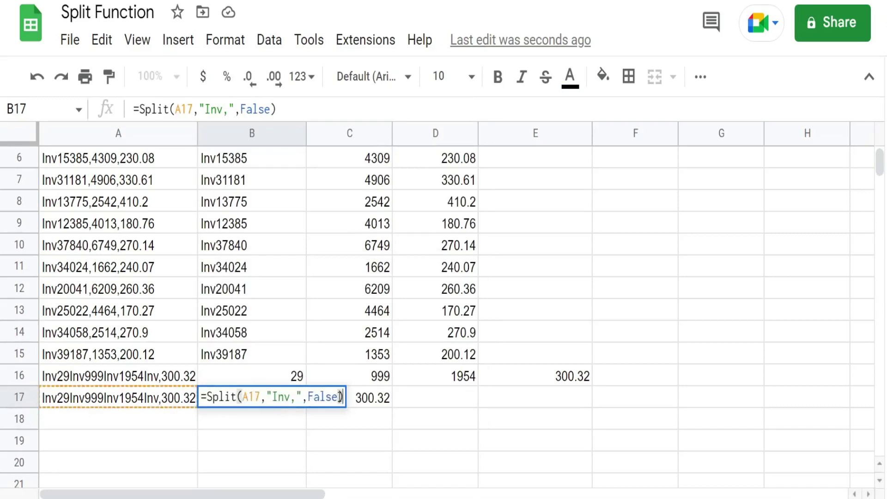
drag(341, 396, 273, 396)
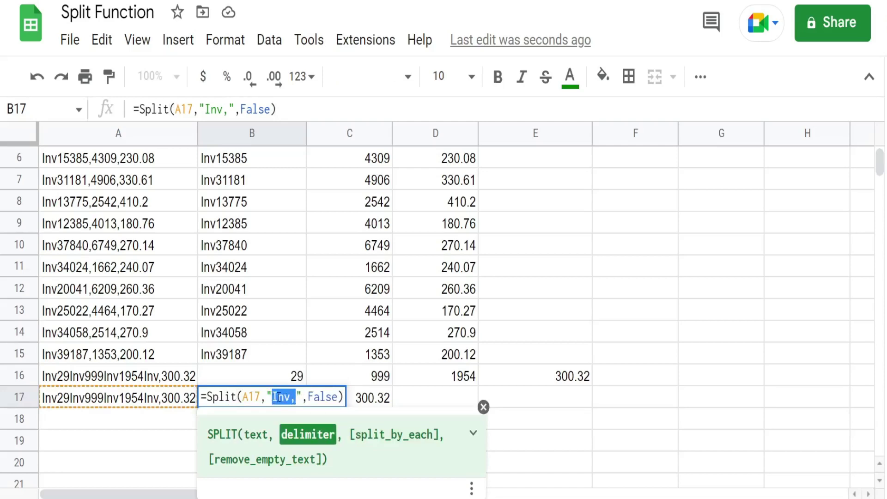
click(340, 397)
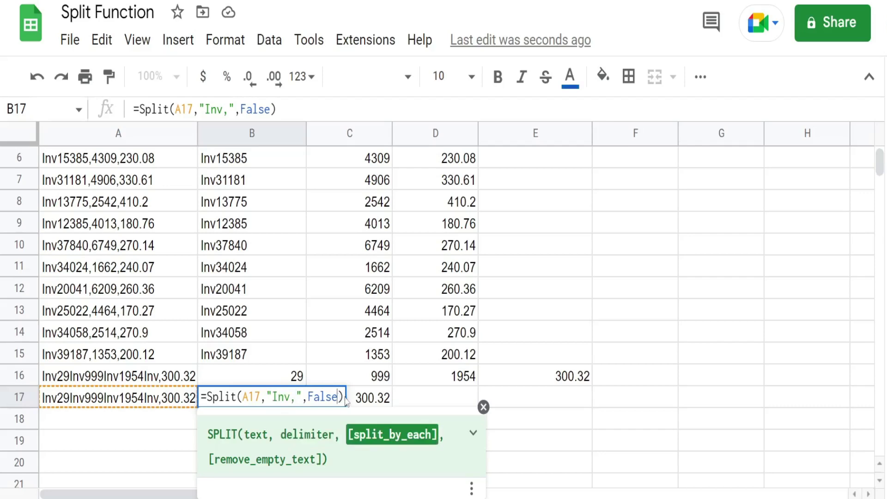
key(Return)
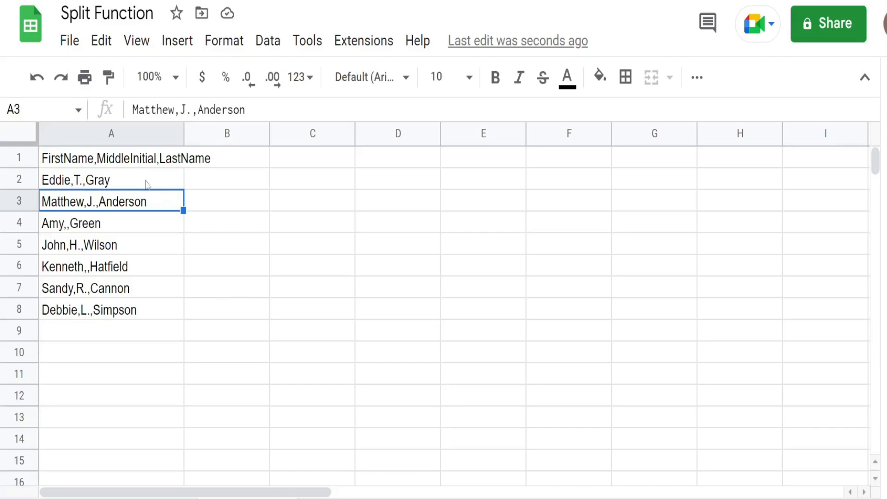
drag(148, 183, 167, 322)
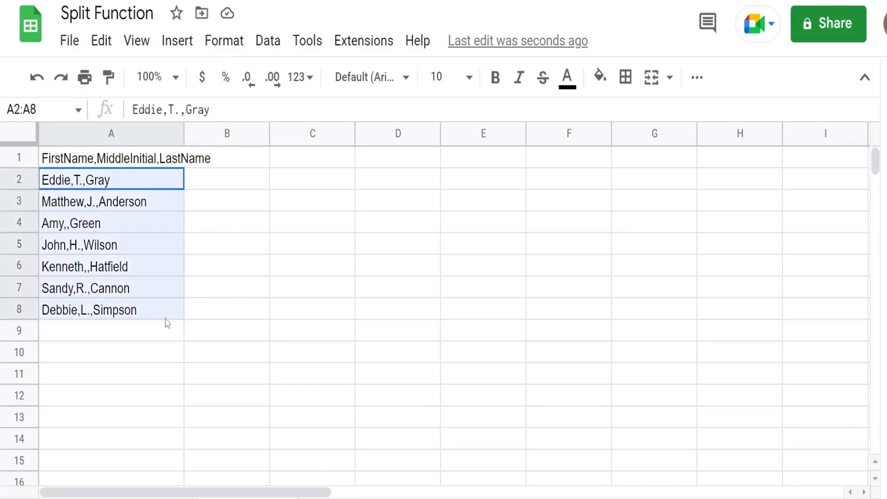
click(126, 187)
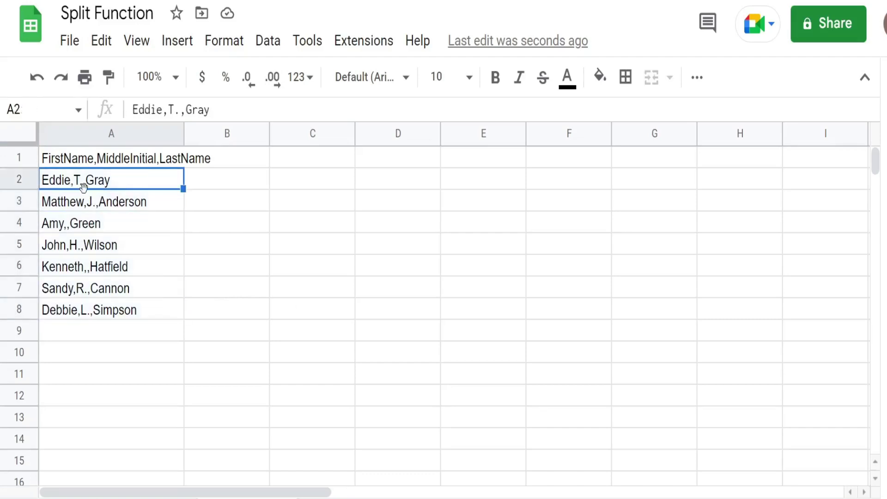
click(90, 203)
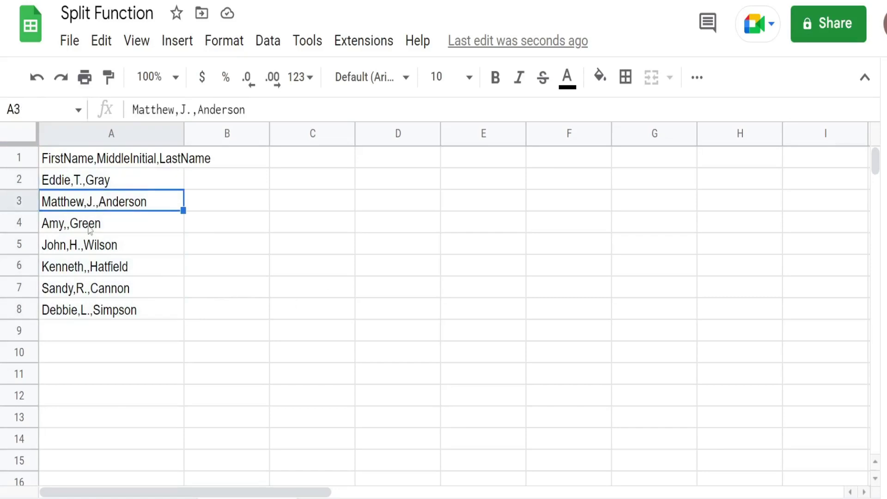
click(88, 231)
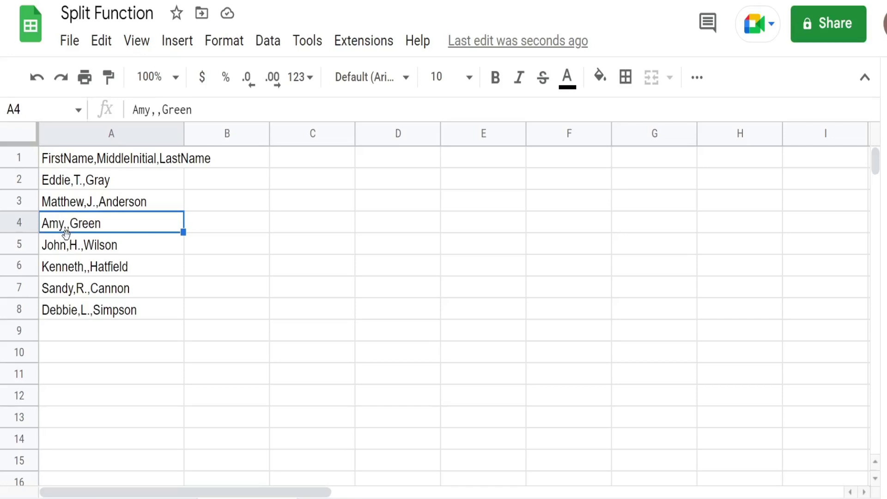
- Enter =Split(A1,",",True,True) in B1 to split the first name row
click(218, 185)
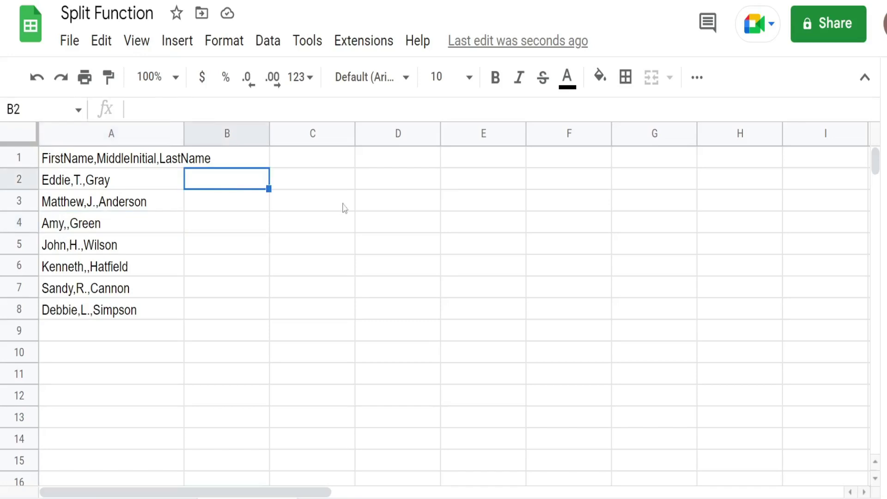
key(Up)
text(=S)
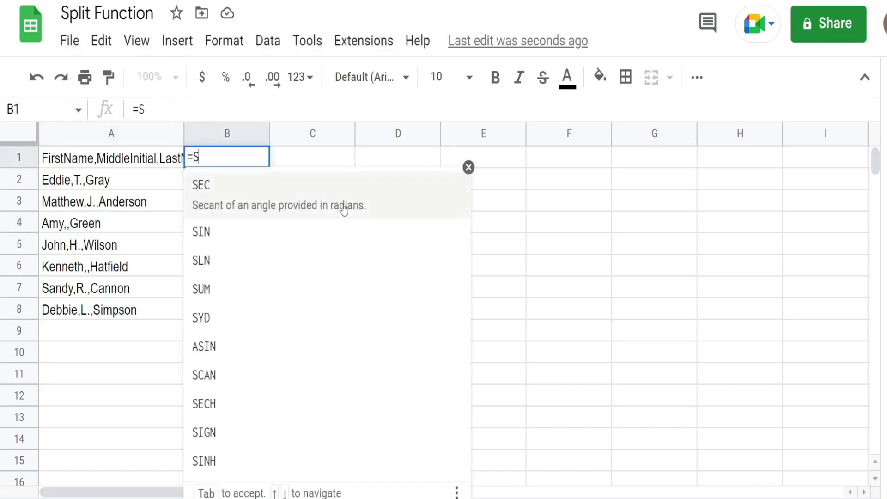
text(plit()
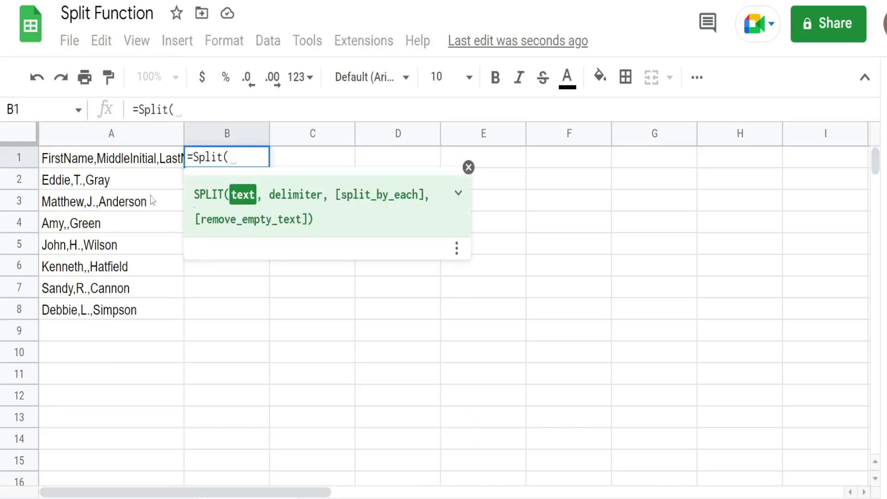
click(136, 165)
text(,)
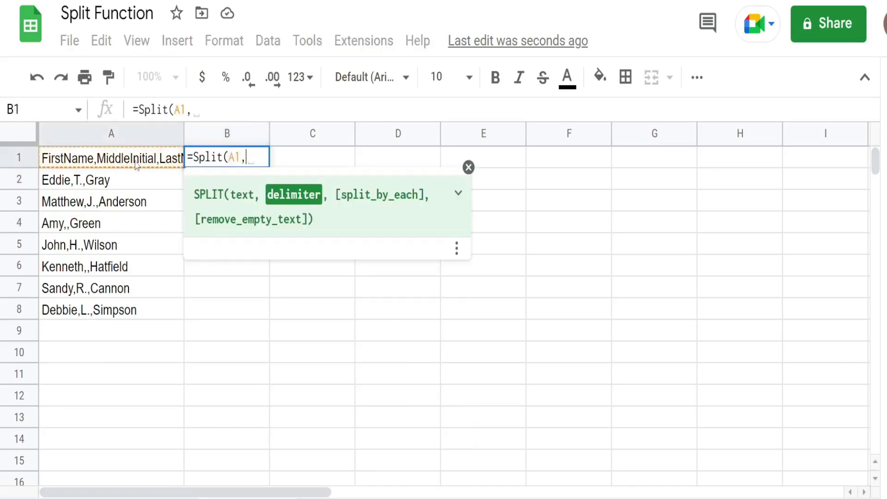
text(",)
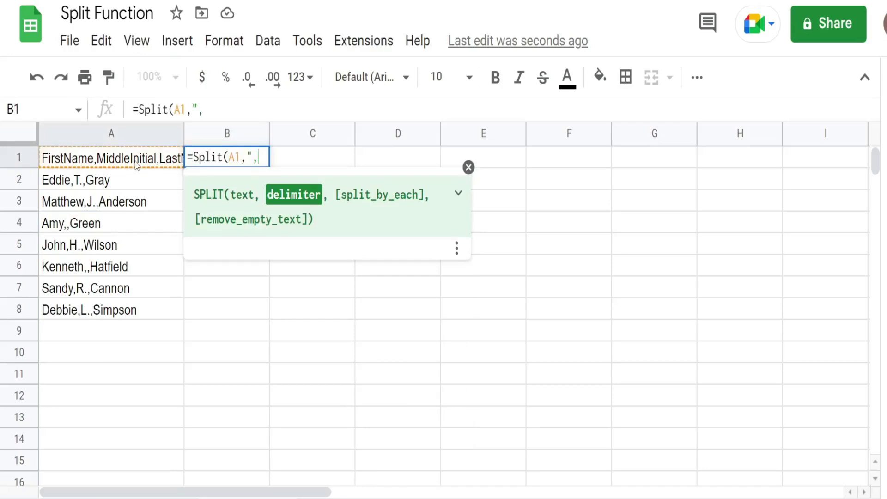
text(",)
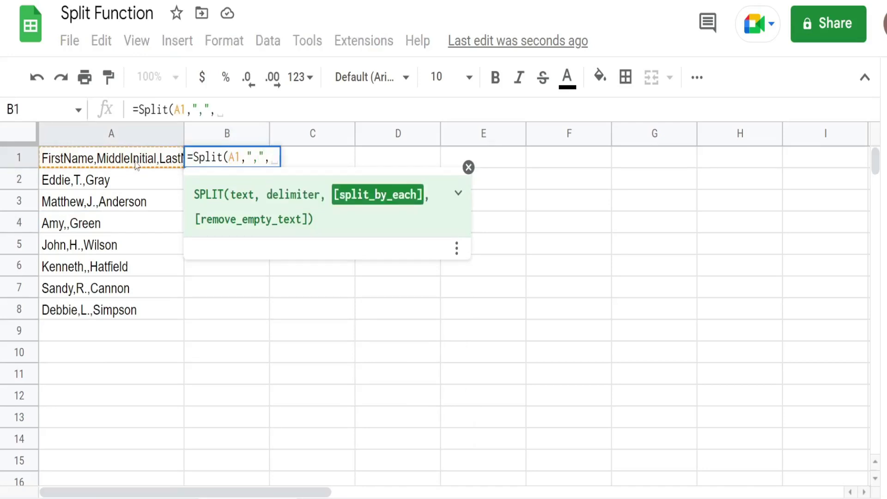
text(True,)
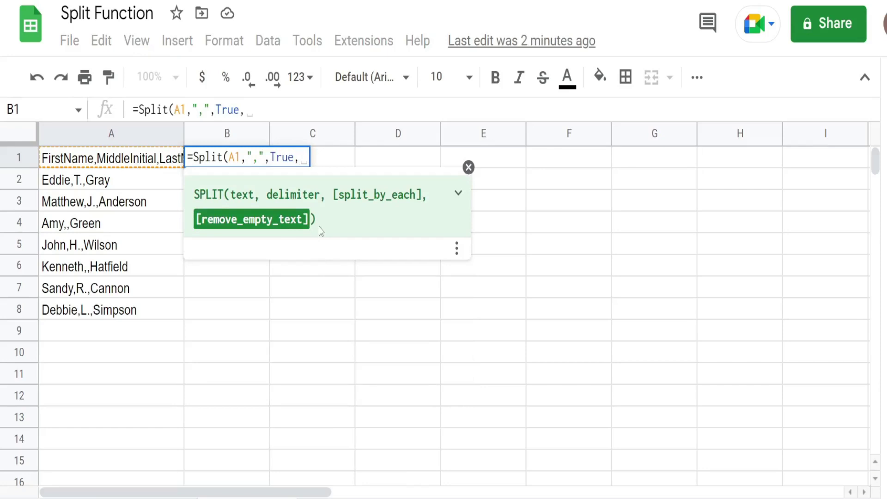
text(True)
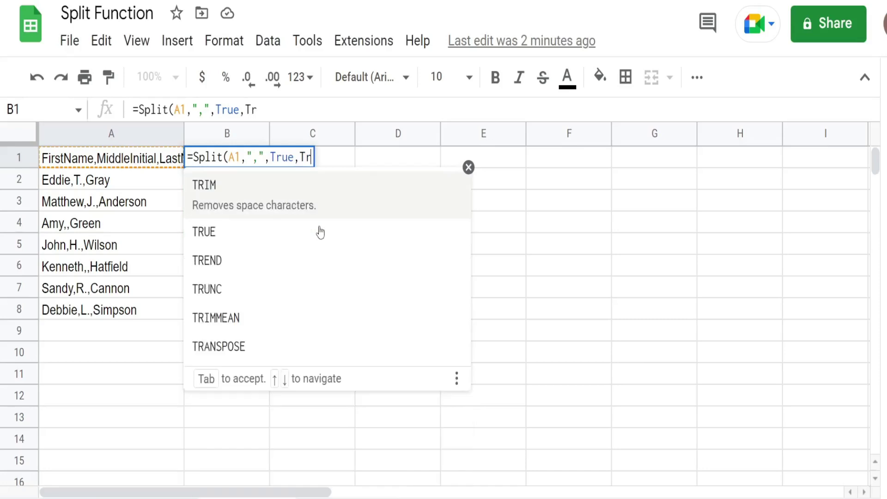
text())
key(Return)
- Fill the formula down to B8 and check the shifted surnames in rows 4 and 6
click(255, 162)
drag(269, 167, 270, 319)
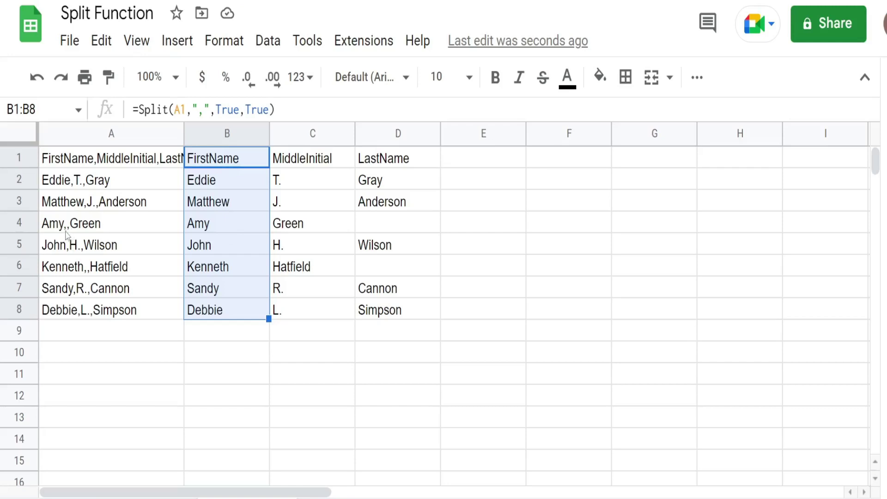
click(231, 230)
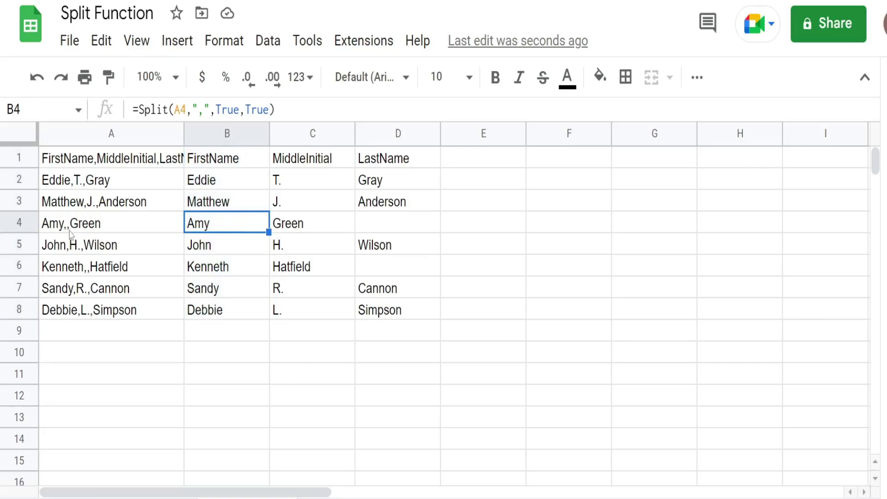
click(311, 268)
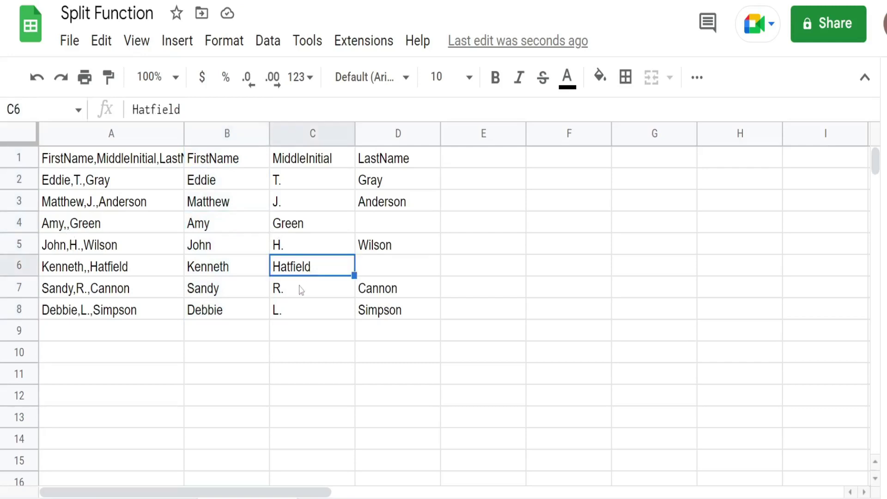
click(246, 157)
- Change B1's last argument to False, giving =Split(A1,",",True,False)
double_click(244, 157)
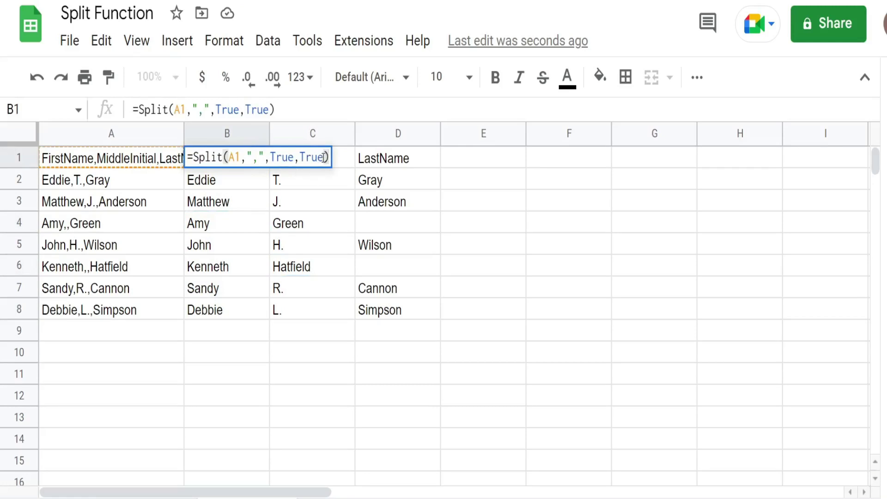
drag(323, 157, 301, 157)
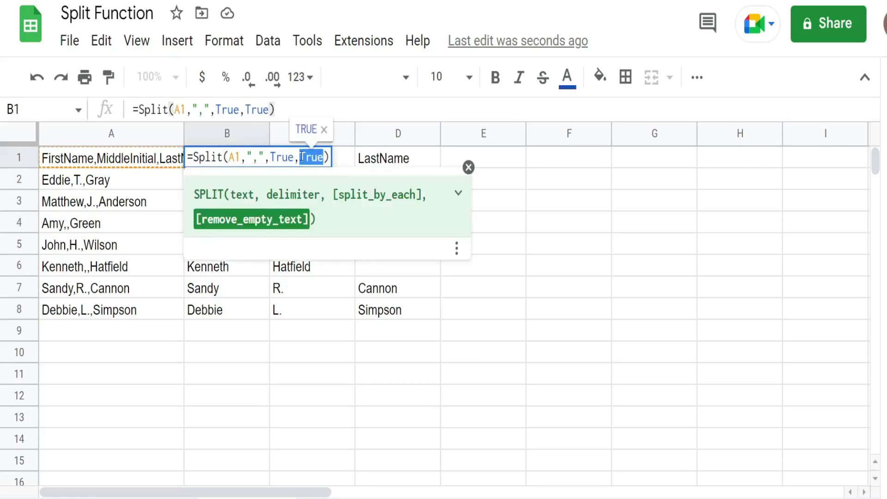
text(False)
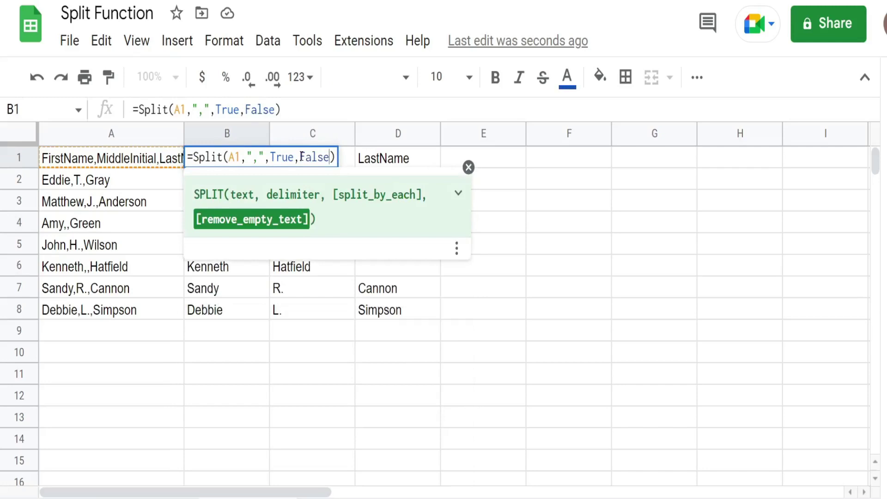
key(Return)
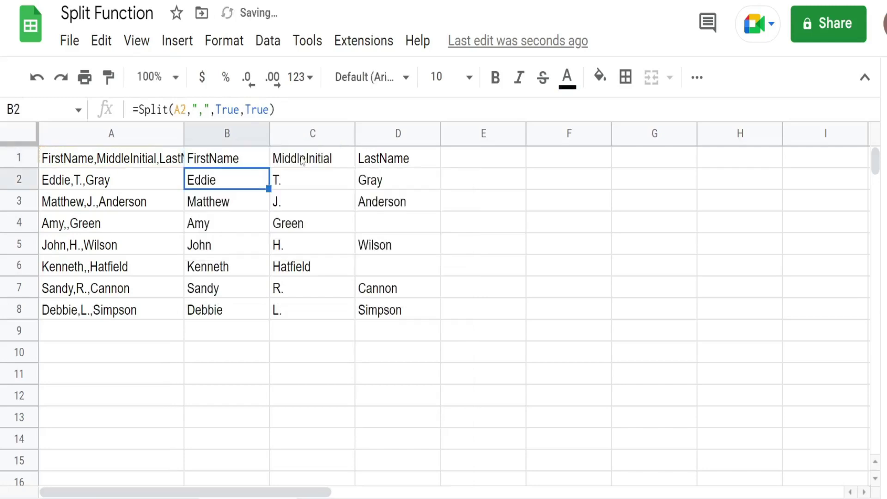
- Refill the revised formula down to B8 and review the LastName and MiddleInitial columns
click(253, 162)
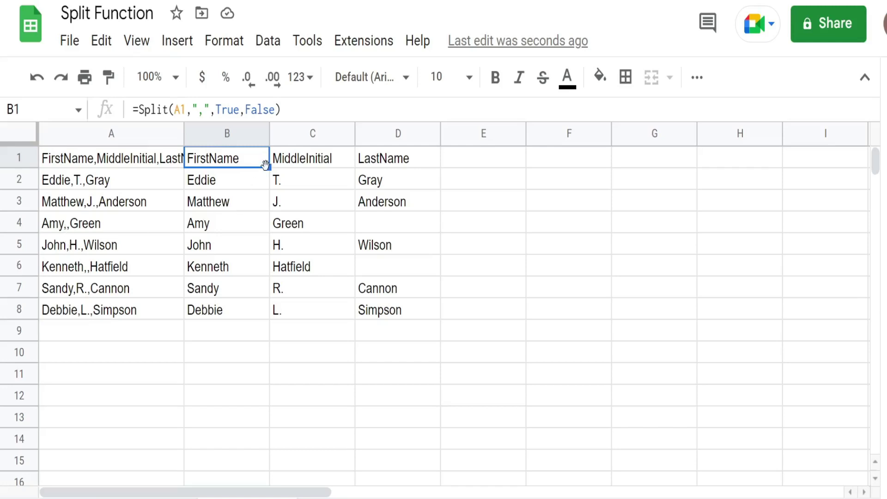
drag(265, 164, 276, 325)
drag(402, 164, 405, 320)
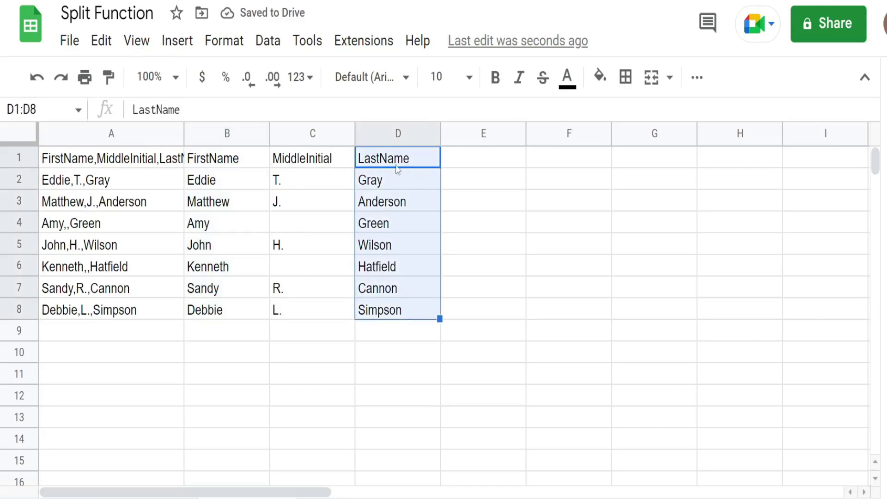
drag(305, 162, 306, 312)
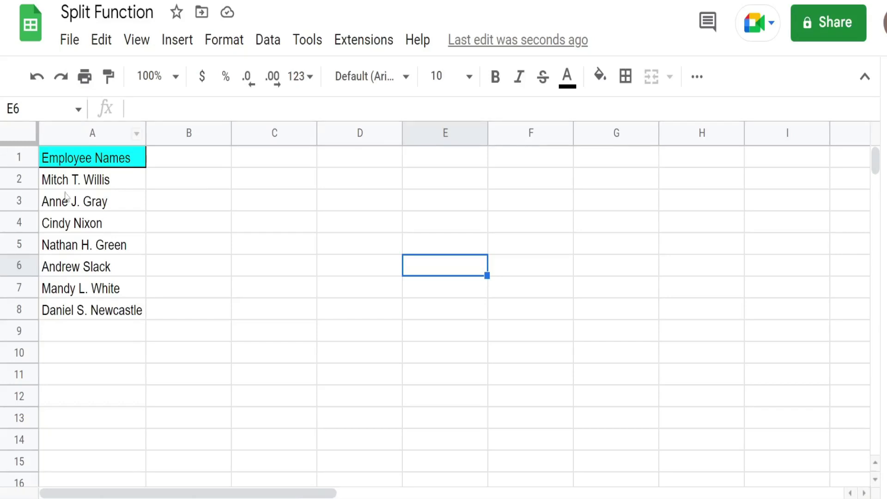
drag(92, 185, 94, 314)
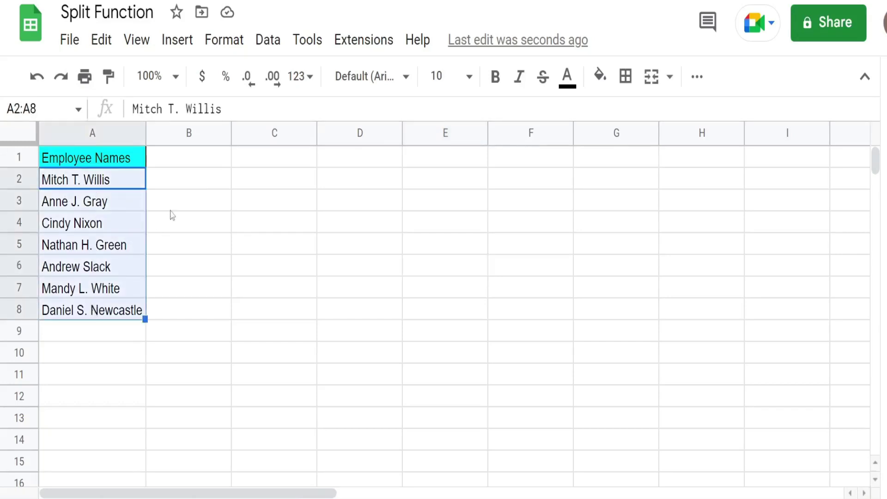
click(200, 181)
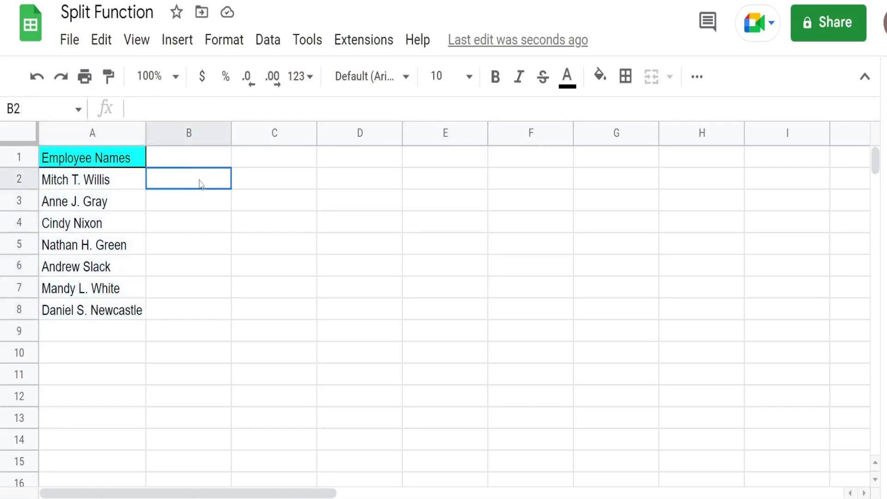
click(268, 177)
drag(199, 179, 188, 311)
drag(268, 185, 271, 323)
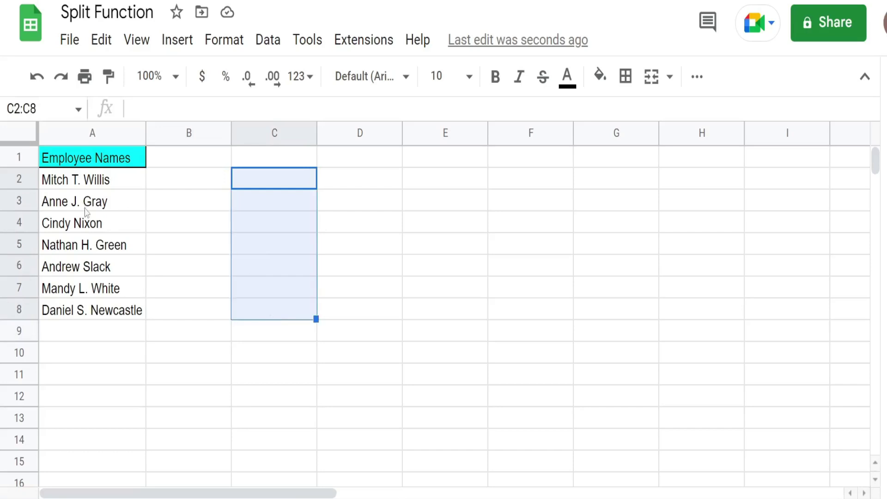
click(84, 183)
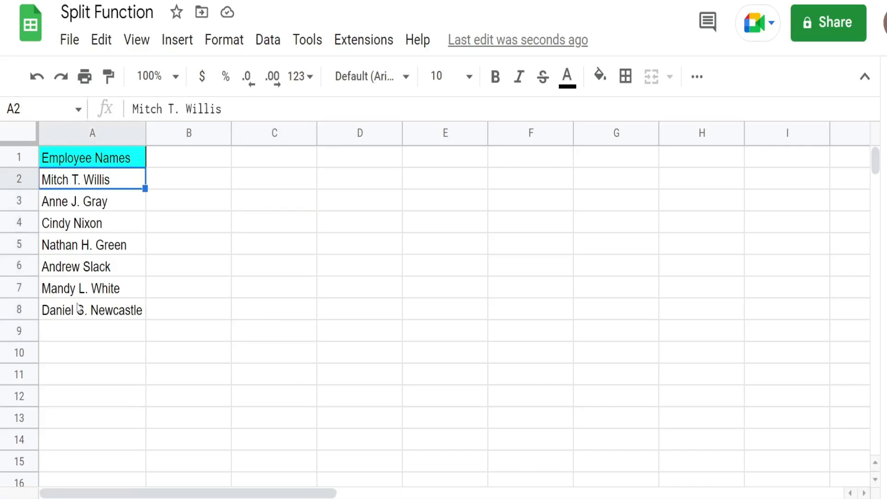
drag(197, 182, 296, 204)
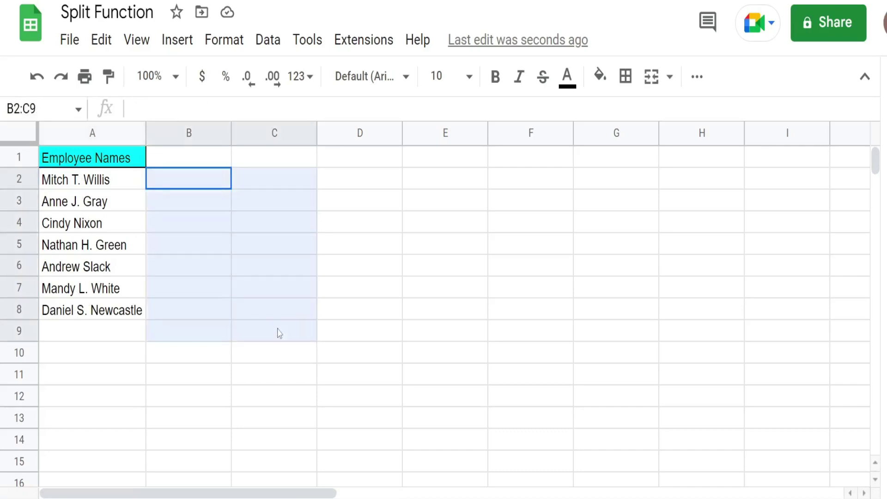
drag(280, 333, 283, 323)
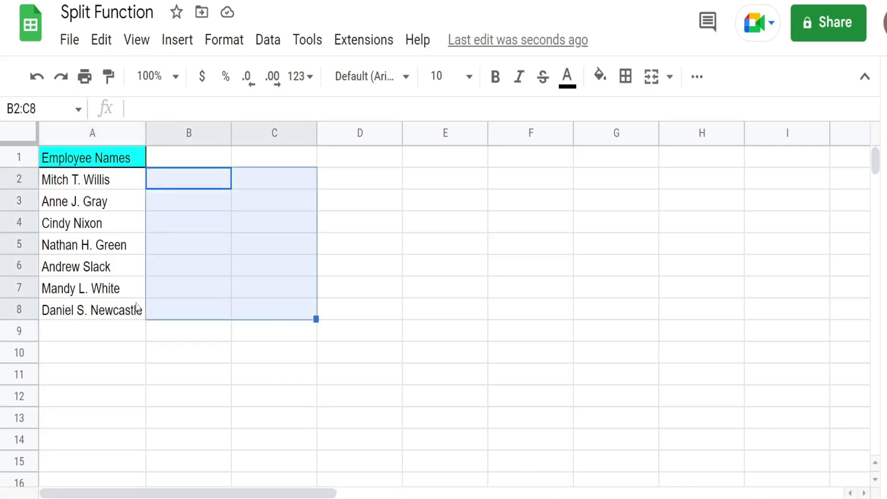
- In B2, begin =SPLIT(REGEXREPLACE(A2, using the function suggestions
click(187, 181)
text(=Sp)
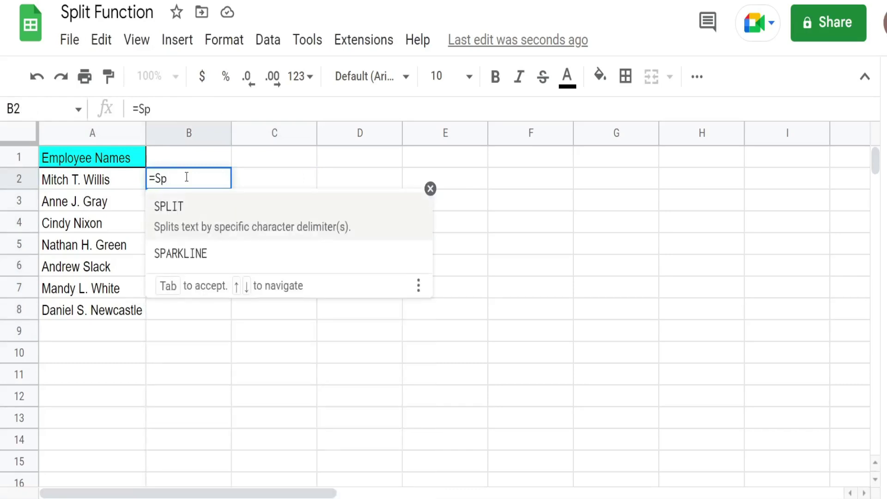
key(Tab)
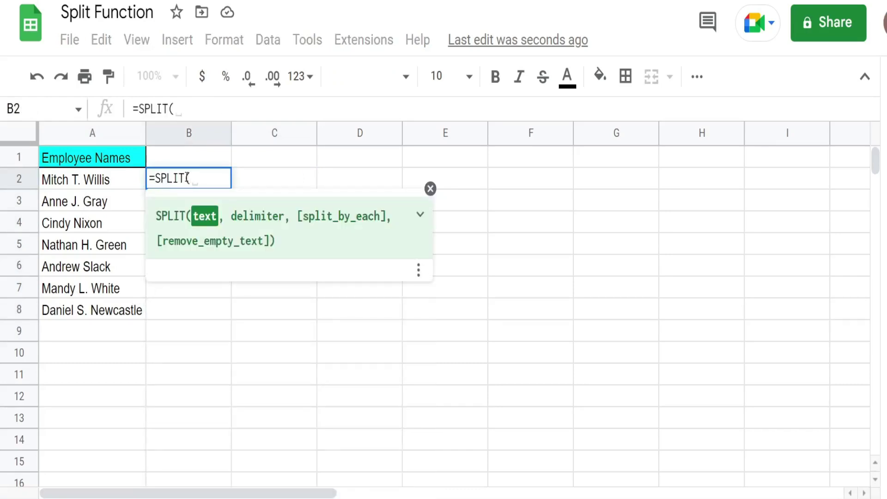
text(RE)
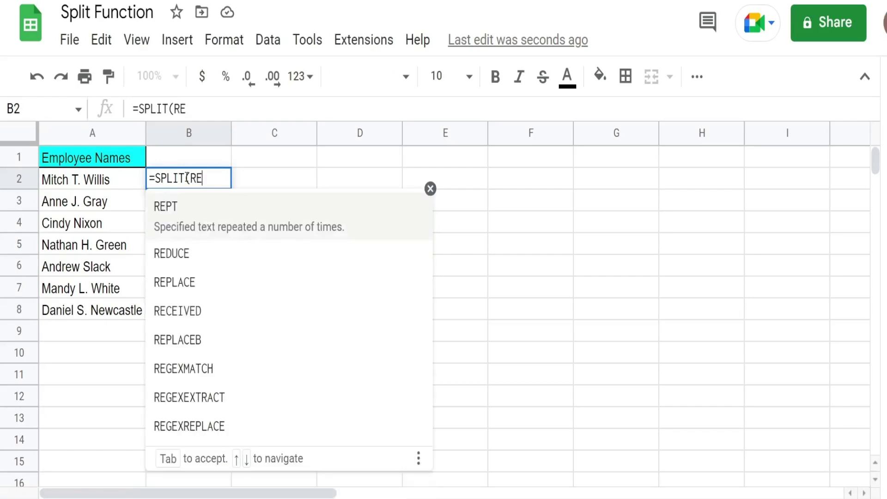
text(ge)
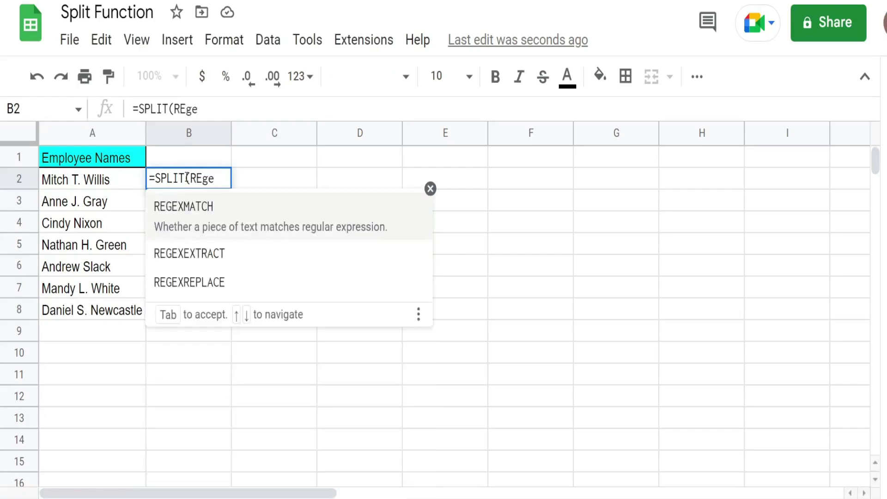
key(Down)
key(Down)
key(Down)
key(Down)
key(Down)
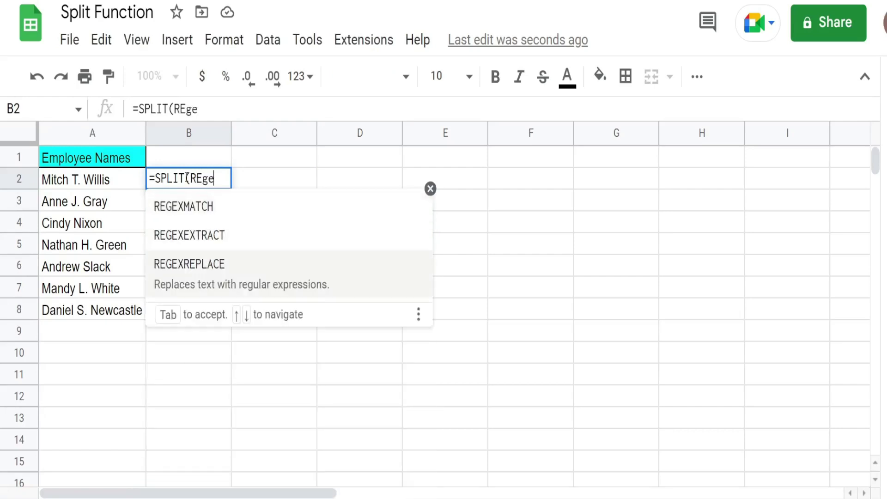
key(Tab)
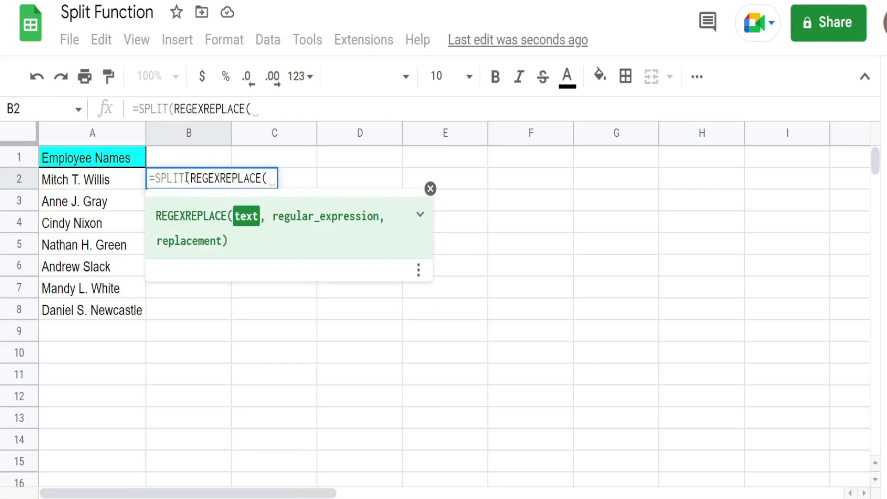
click(128, 184)
text(,)
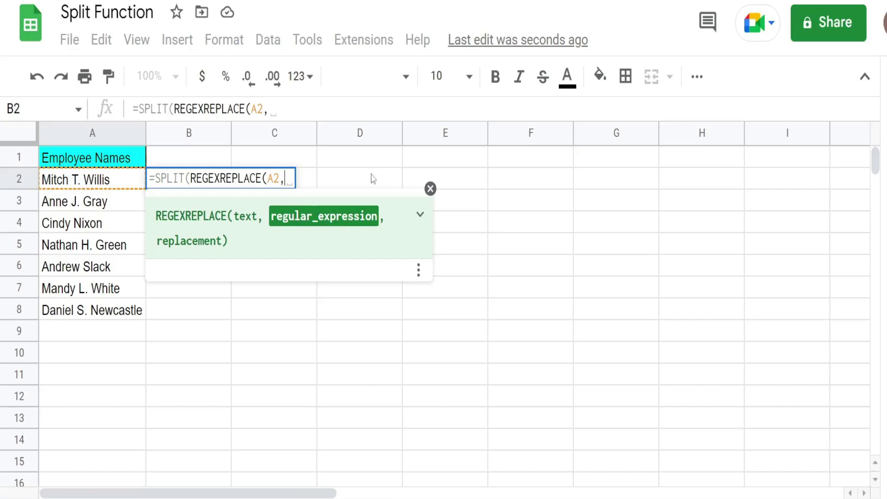
- Give REGEXREPLACE the pattern " [A-Z]\. " and the single-space replacement " "
key(BackSpace)
text(")
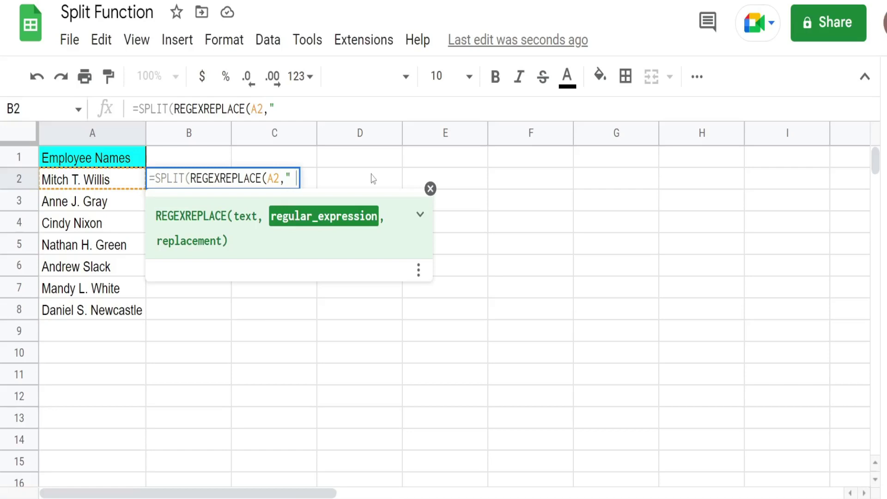
text( [A-)
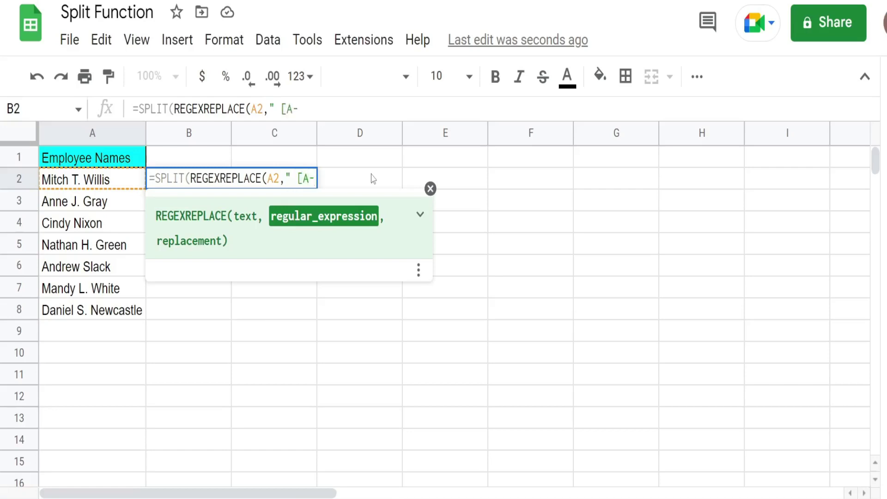
text(Z])
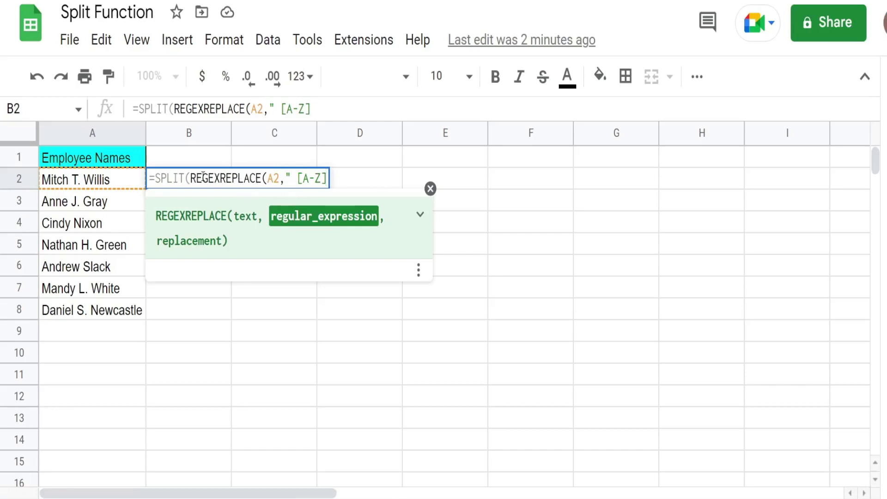
text(\.)
drag(332, 179, 332, 179)
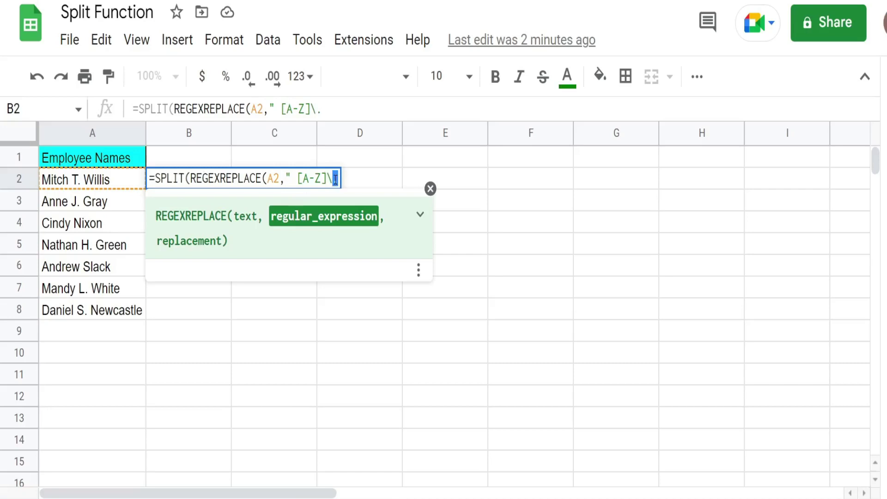
key(Right)
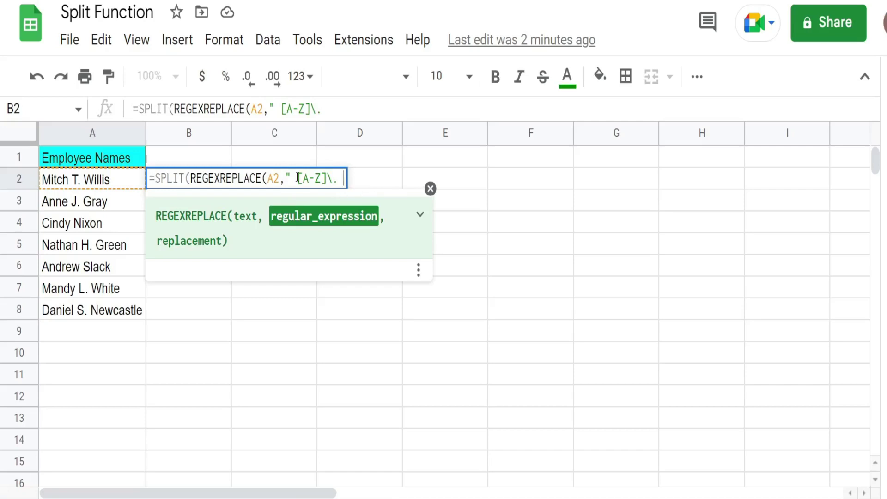
text(")
drag(298, 178, 328, 181)
click(350, 179)
text(,)
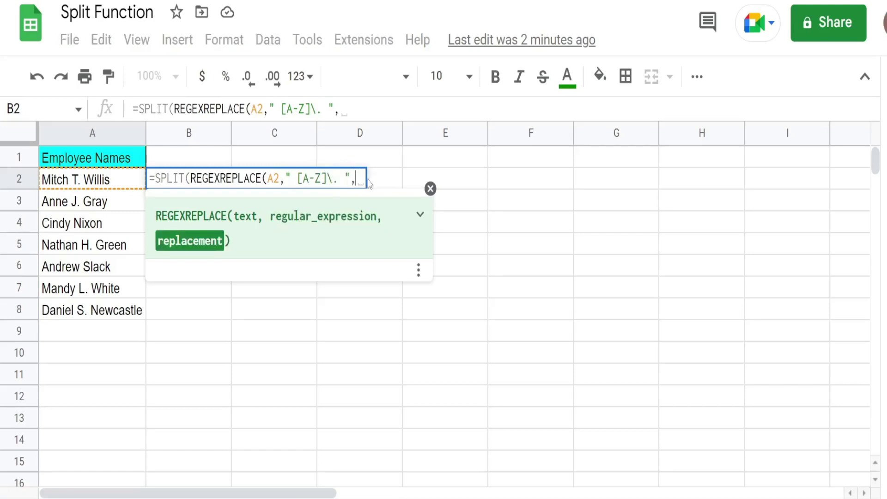
key(BackSpace)
text(" "))
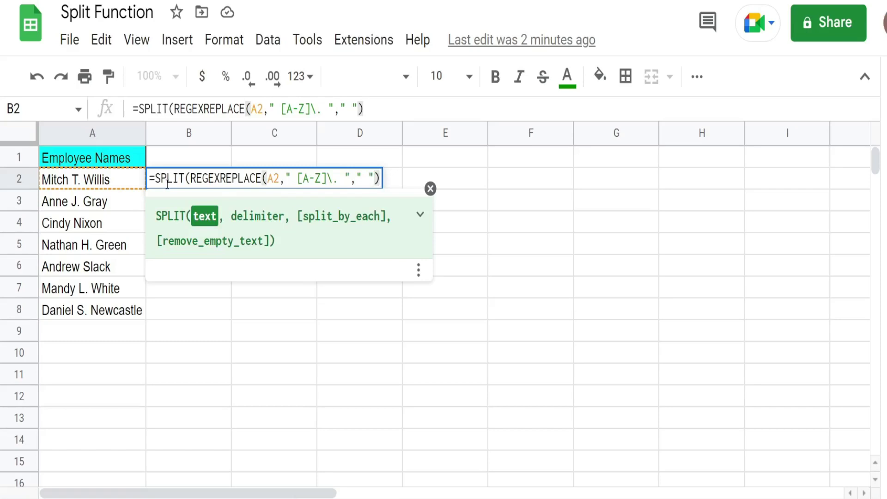
text(,)
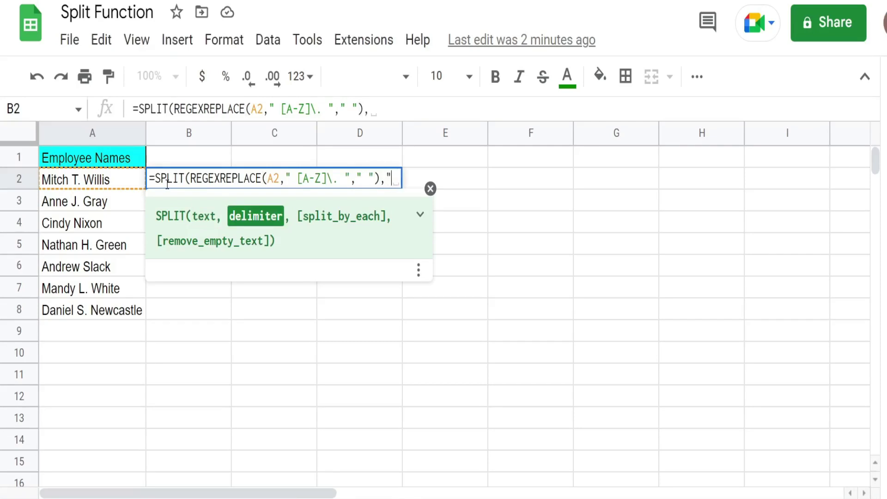
key(BackSpace)
text(" ")
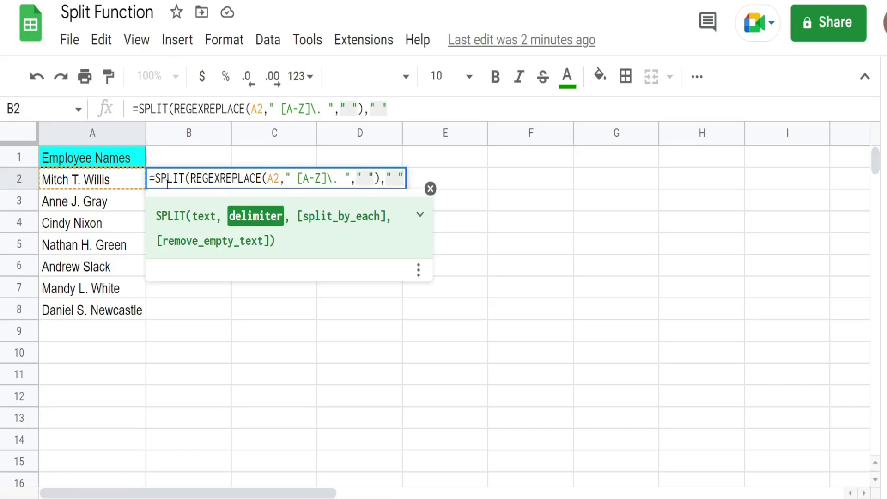
text(,)
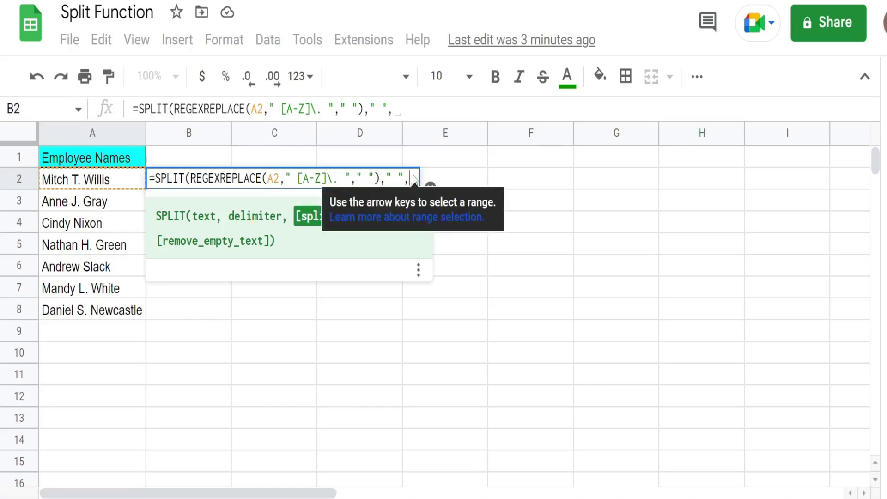
key(BackSpace)
text())
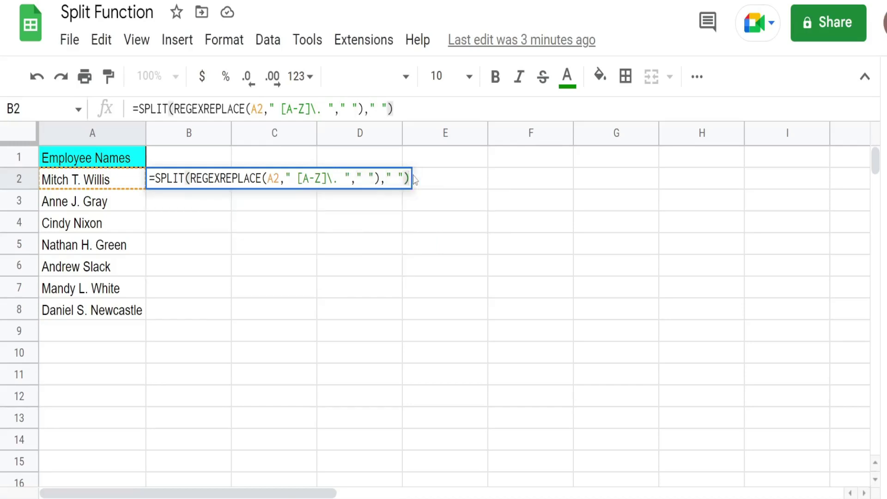
key(Return)
- Copy the B2 formula down through row 8 so every employee's name is split
click(208, 180)
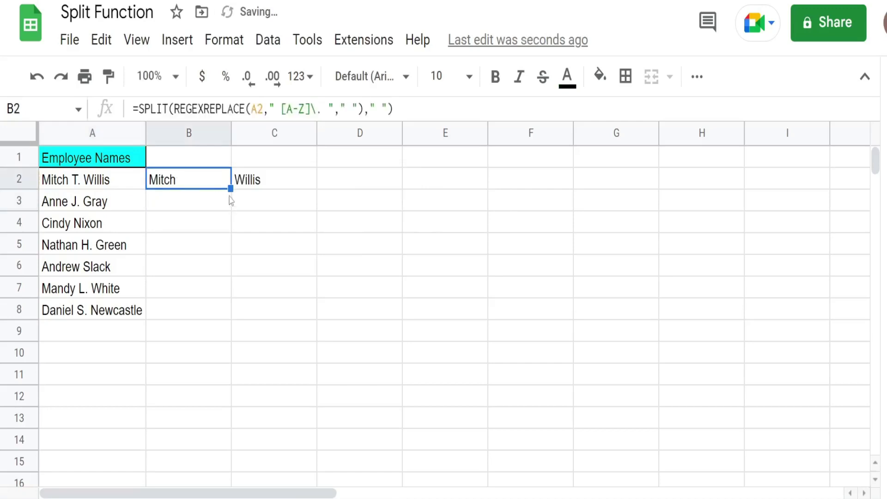
drag(228, 189, 225, 317)
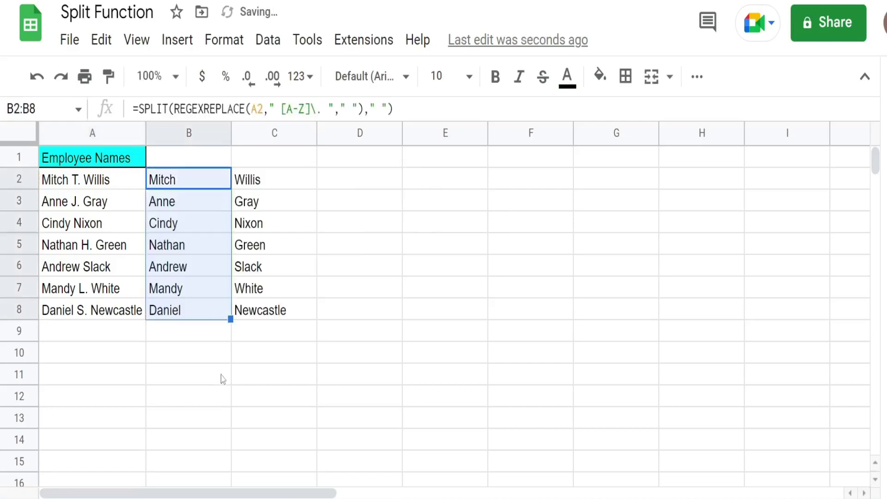
click(218, 356)
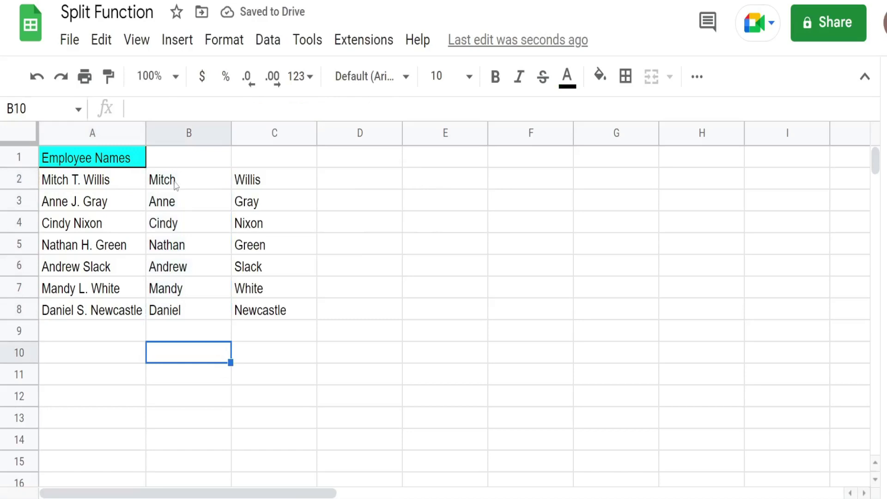
- Highlight the resulting first-name and last-name columns to review the split results
drag(175, 184, 184, 311)
click(287, 181)
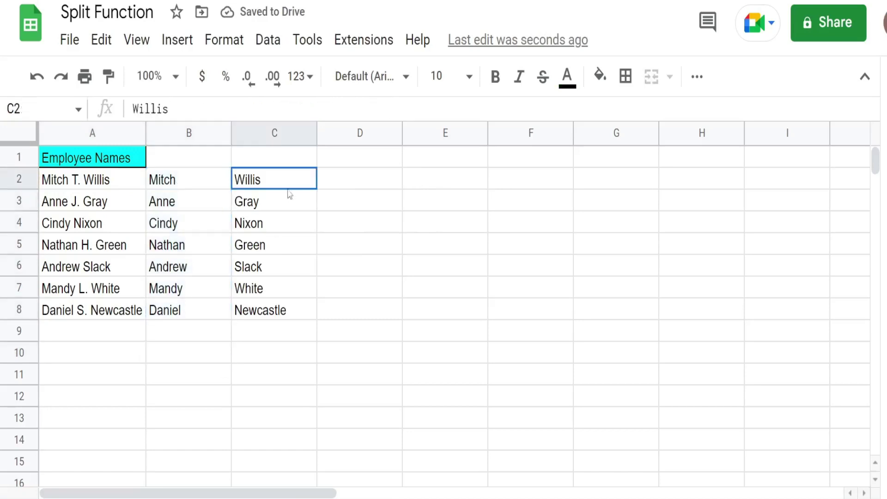
drag(294, 232, 293, 317)
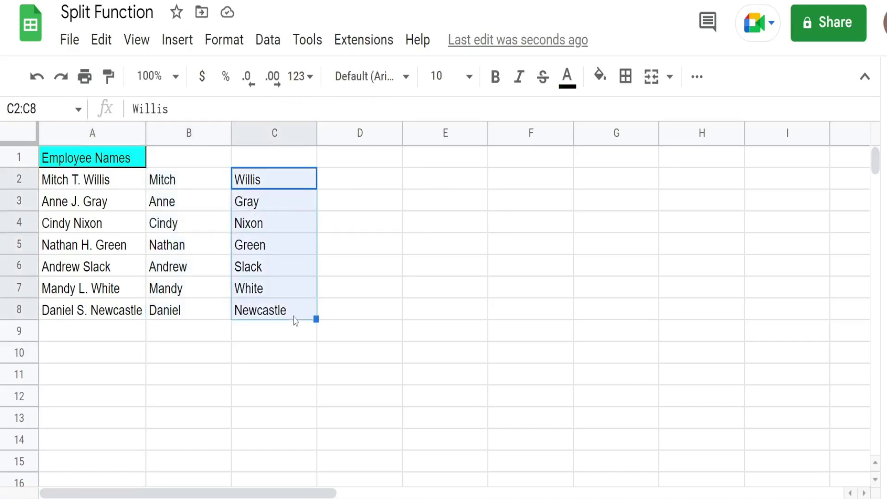
click(355, 255)
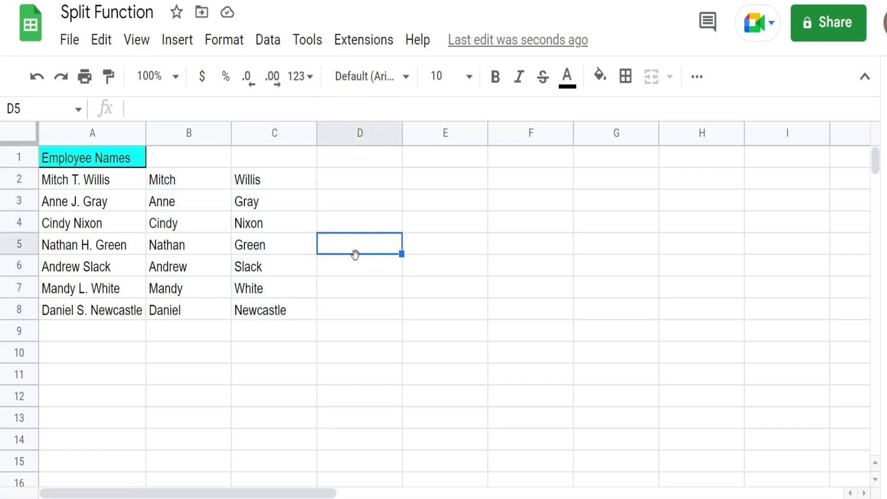